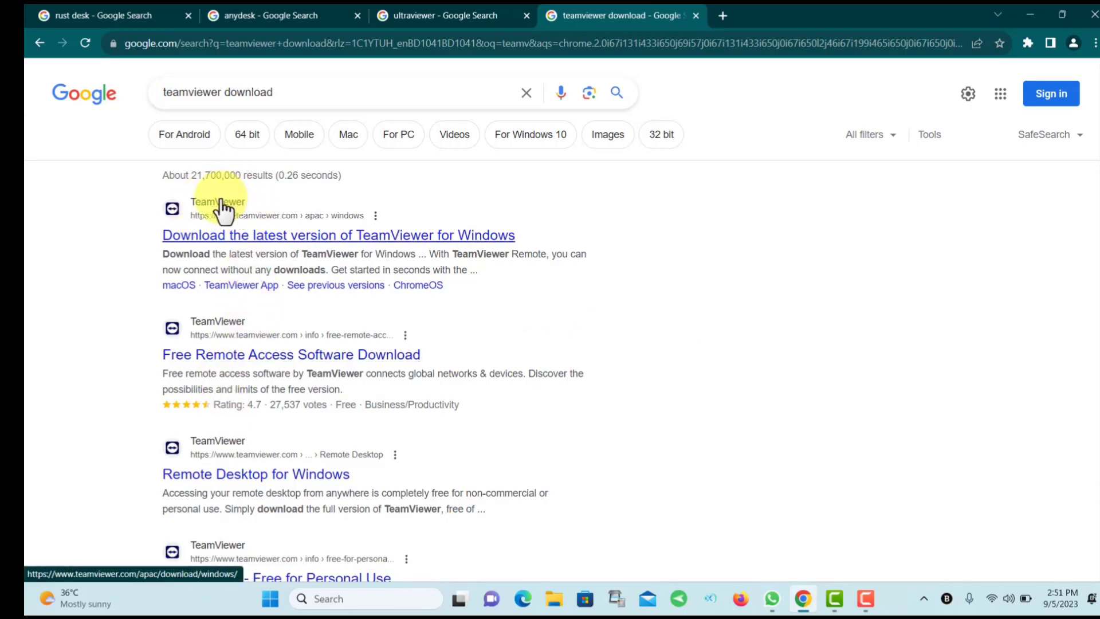
Look through the open Google results for UltraViewer, AnyDesk and RustDesk as remote desktop options.
left_click(482, 13)
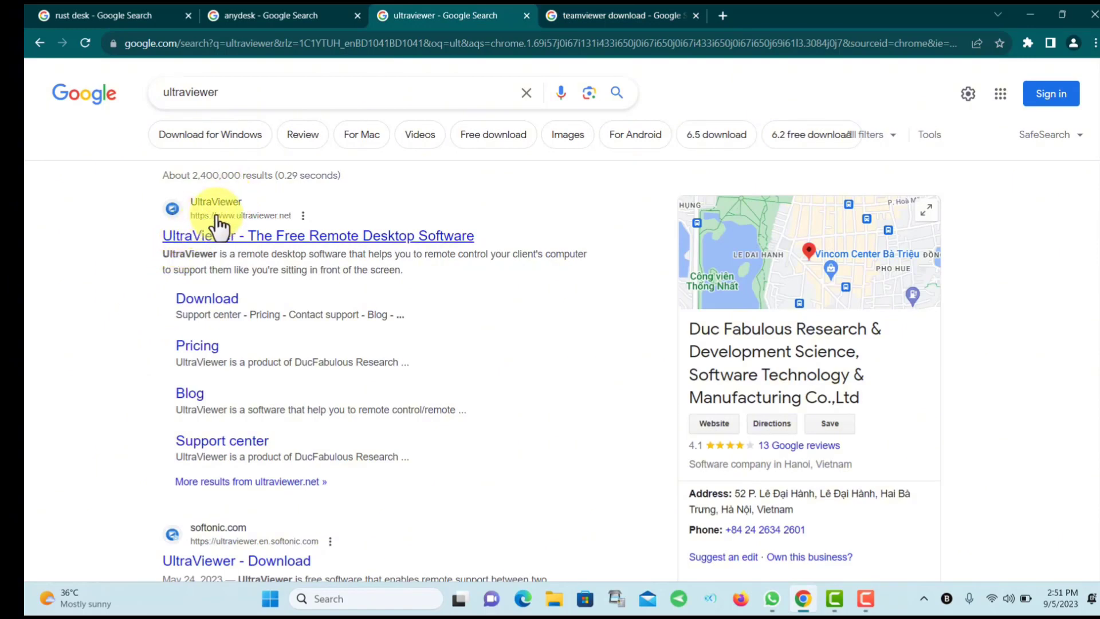
left_click(305, 33)
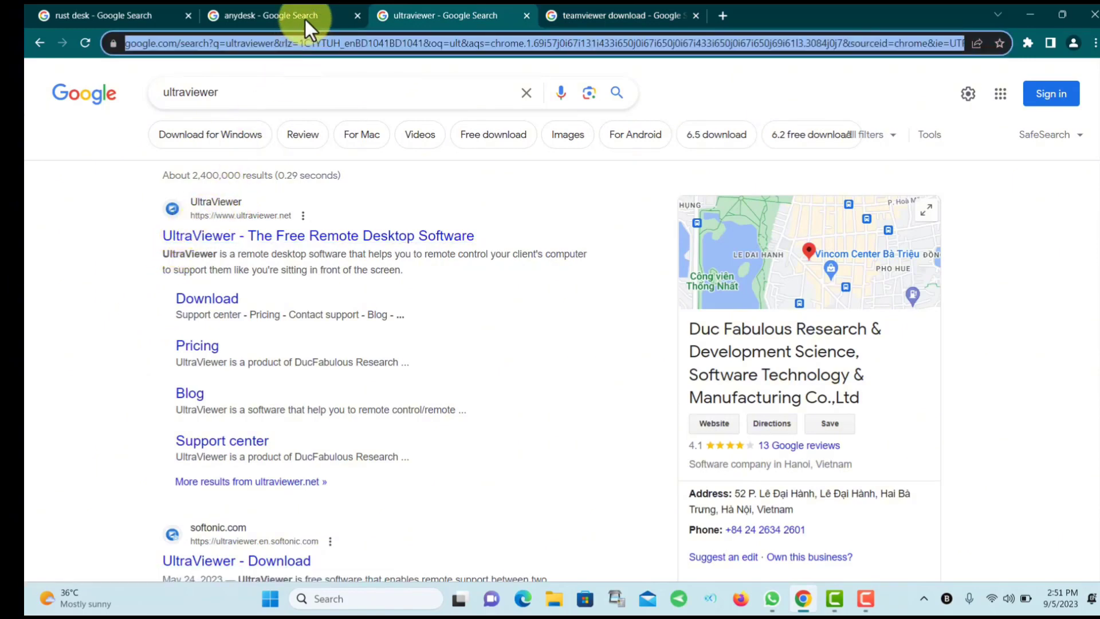
left_click(304, 17)
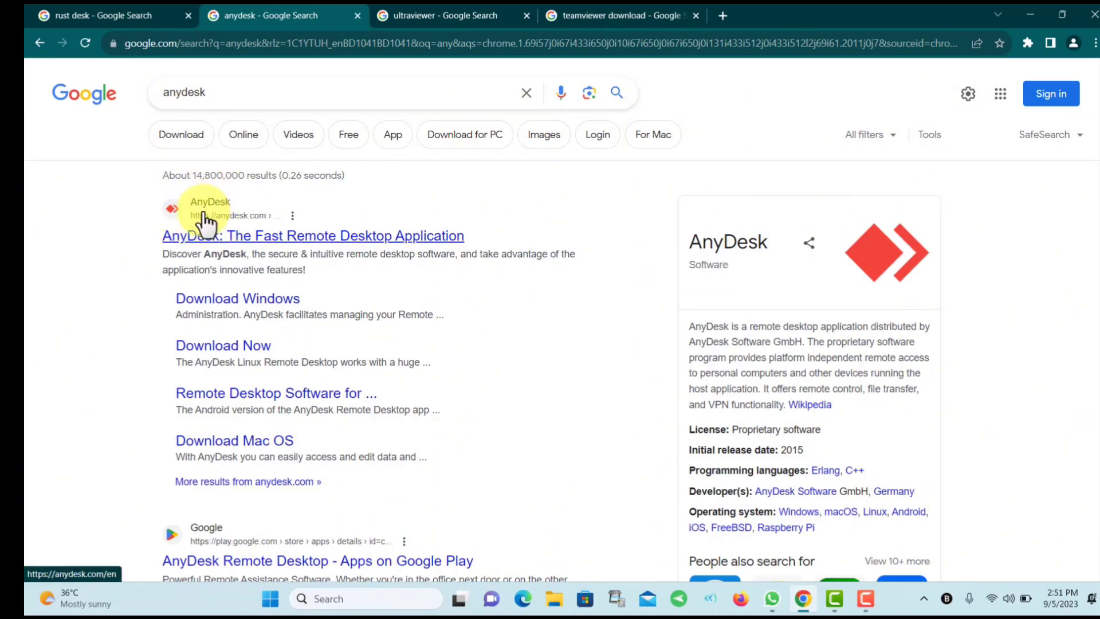
left_click(120, 16)
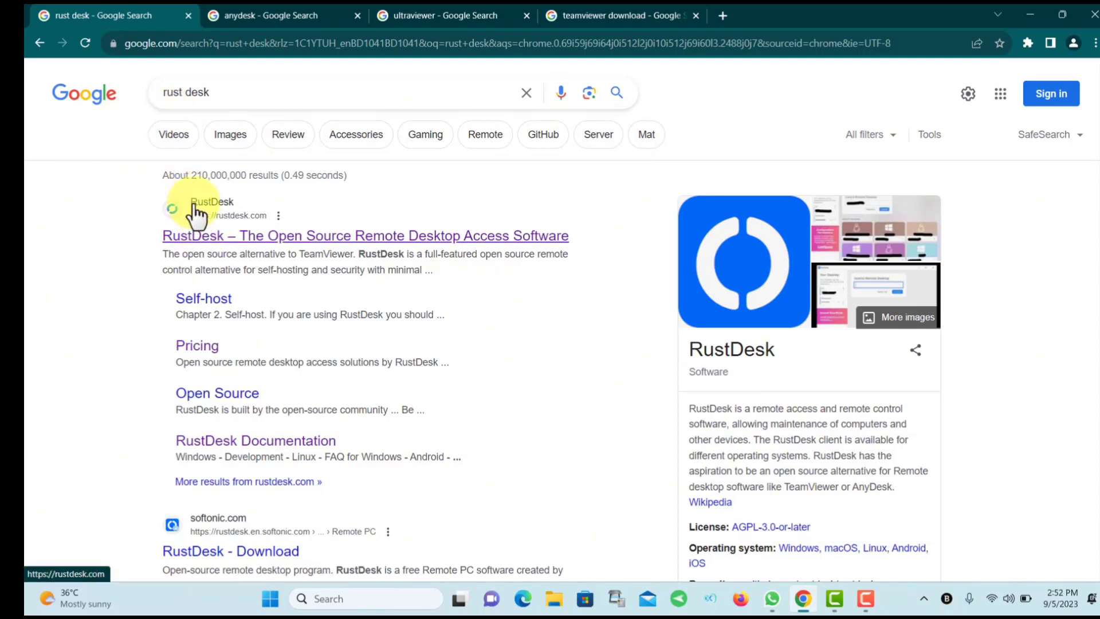
Open the RustDesk website and go to the asset list of its 1.2.2 release on GitHub.
left_click(215, 247)
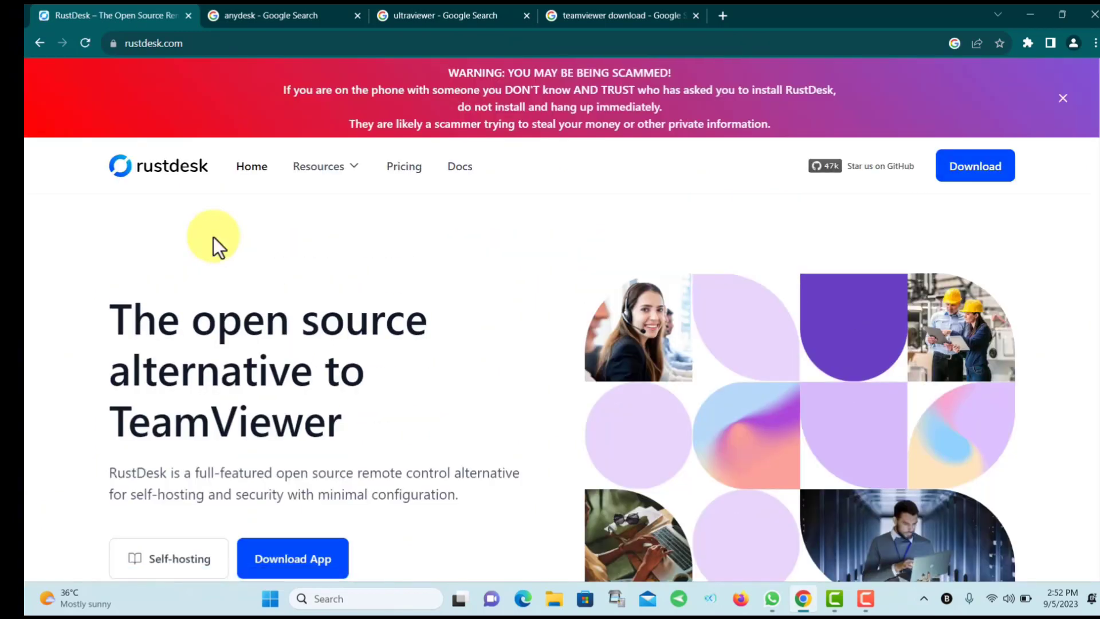
scroll(214, 236, "down", 1)
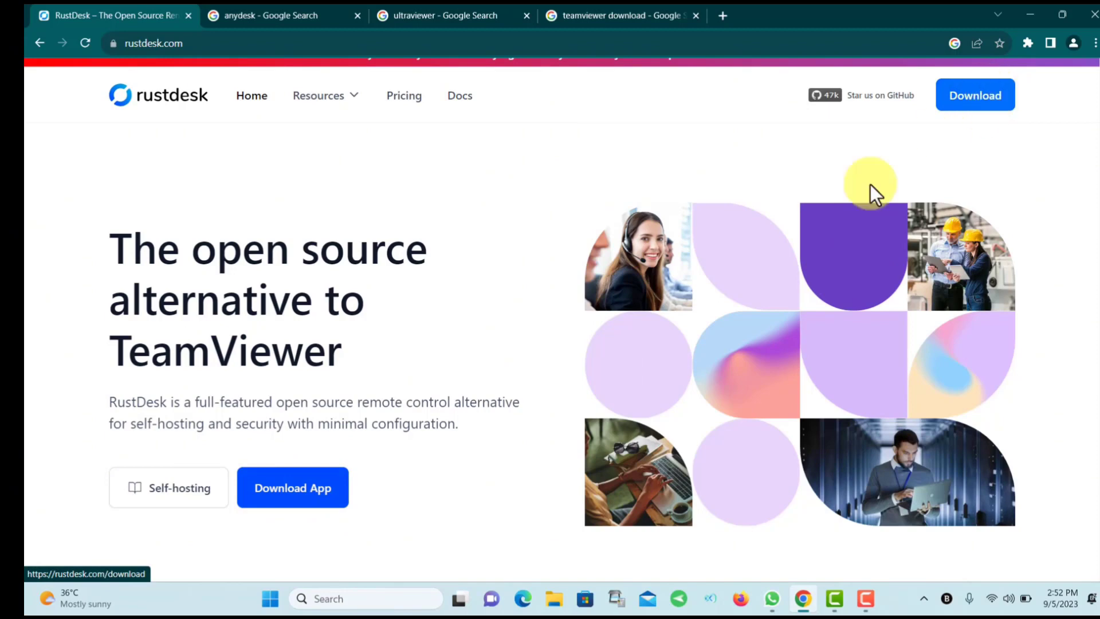
left_click(332, 493)
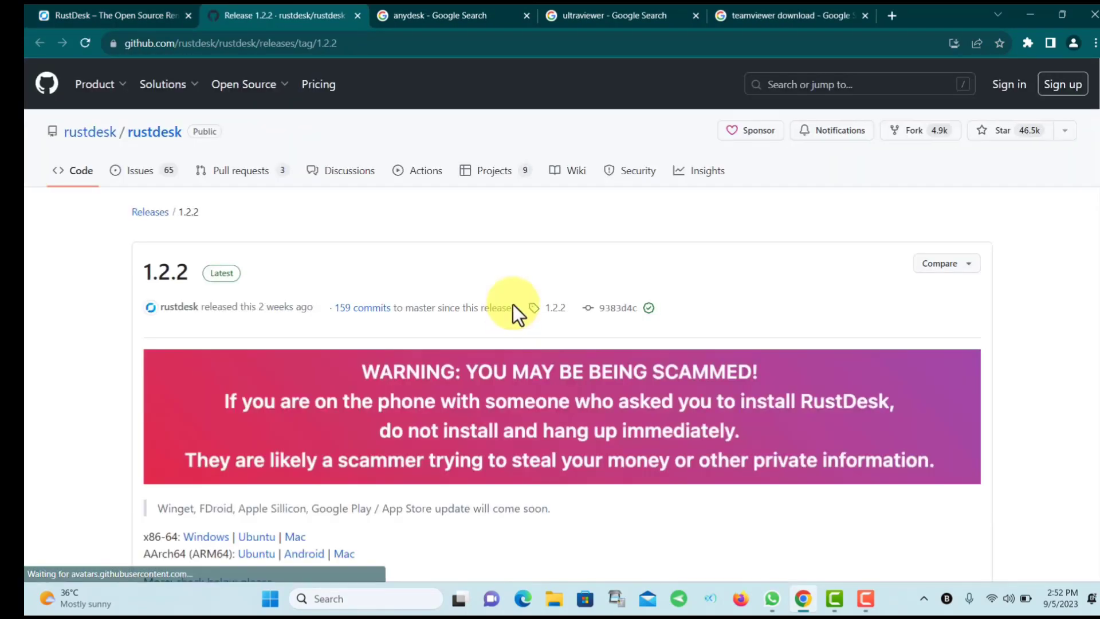
scroll(511, 298, "down", 1)
scroll(510, 295, "down", 9)
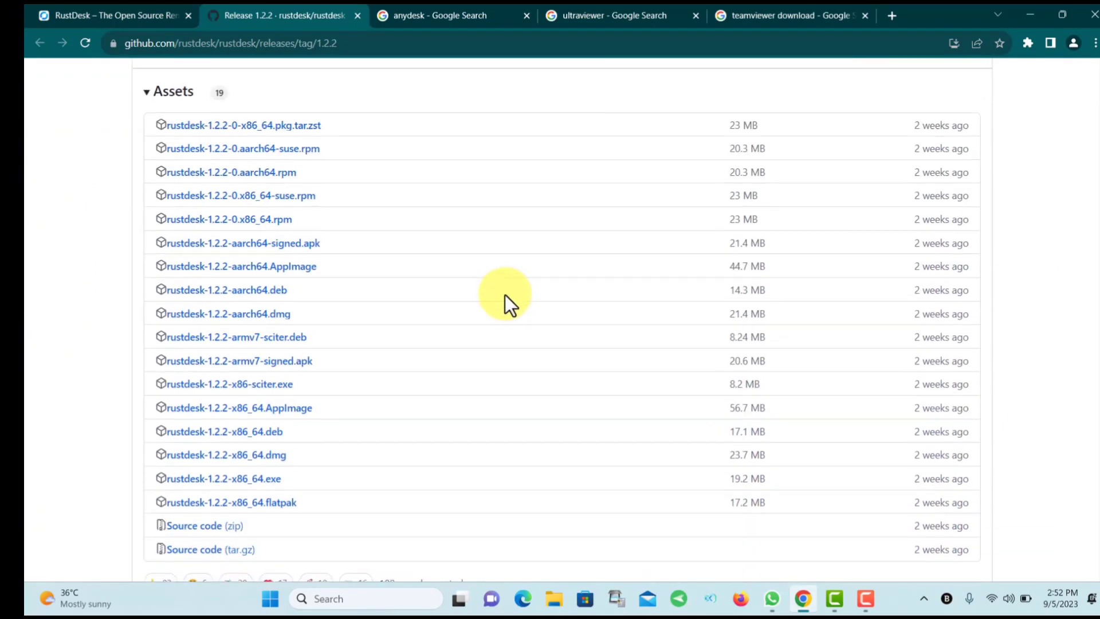
scroll(504, 295, "up", 1)
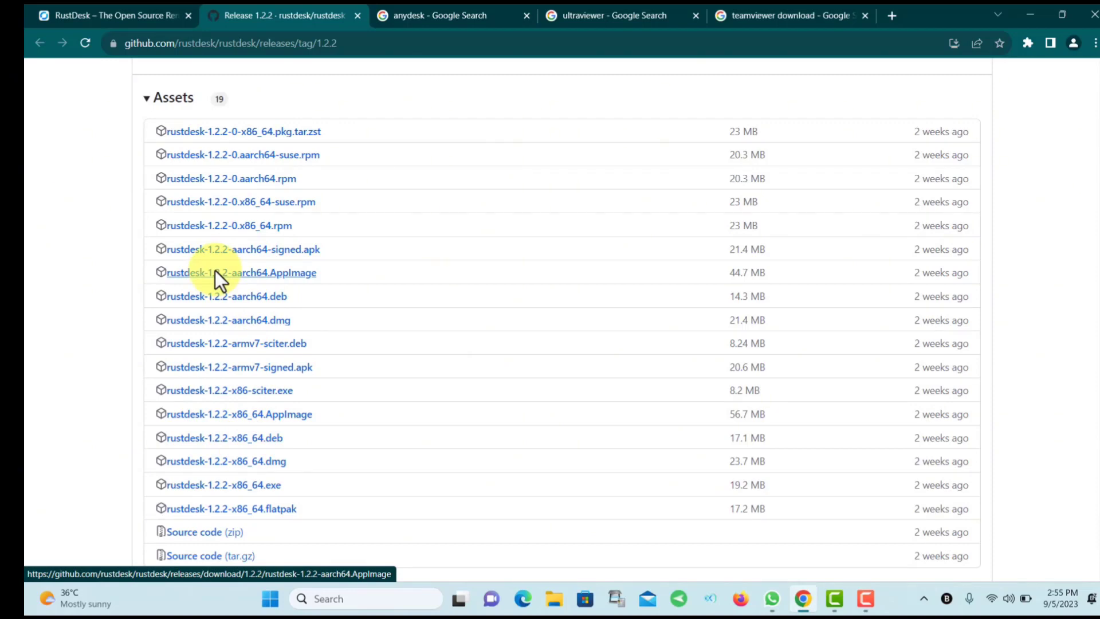
Download rustdesk-1.2.2-x86_64.exe into a new folder named Rust Desk on the Desktop.
left_click(249, 489)
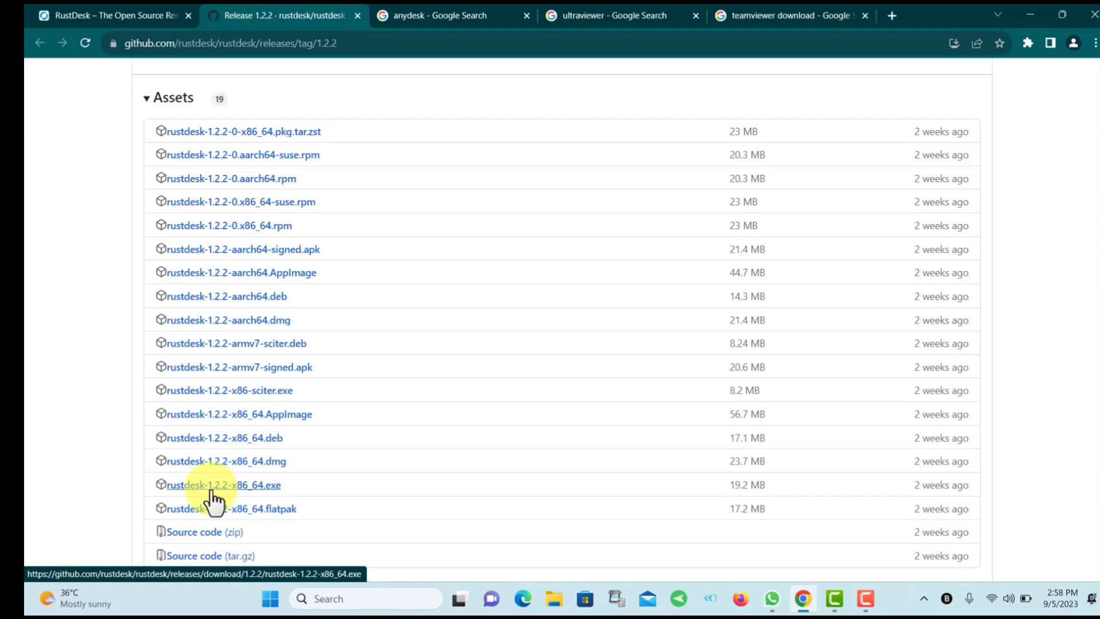
left_click(216, 487)
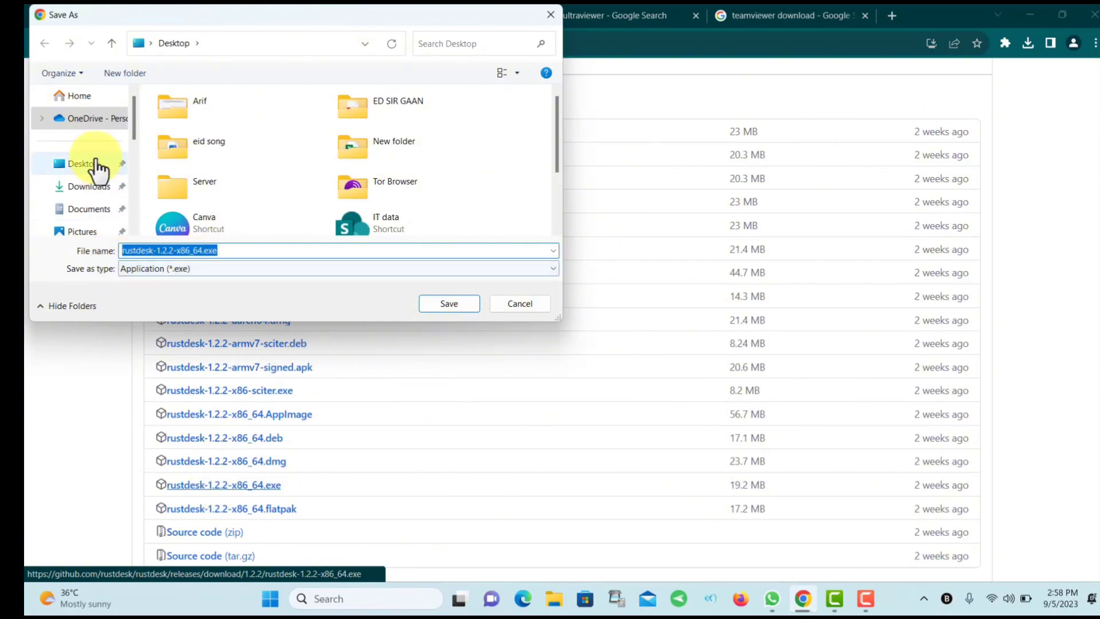
left_click(96, 165)
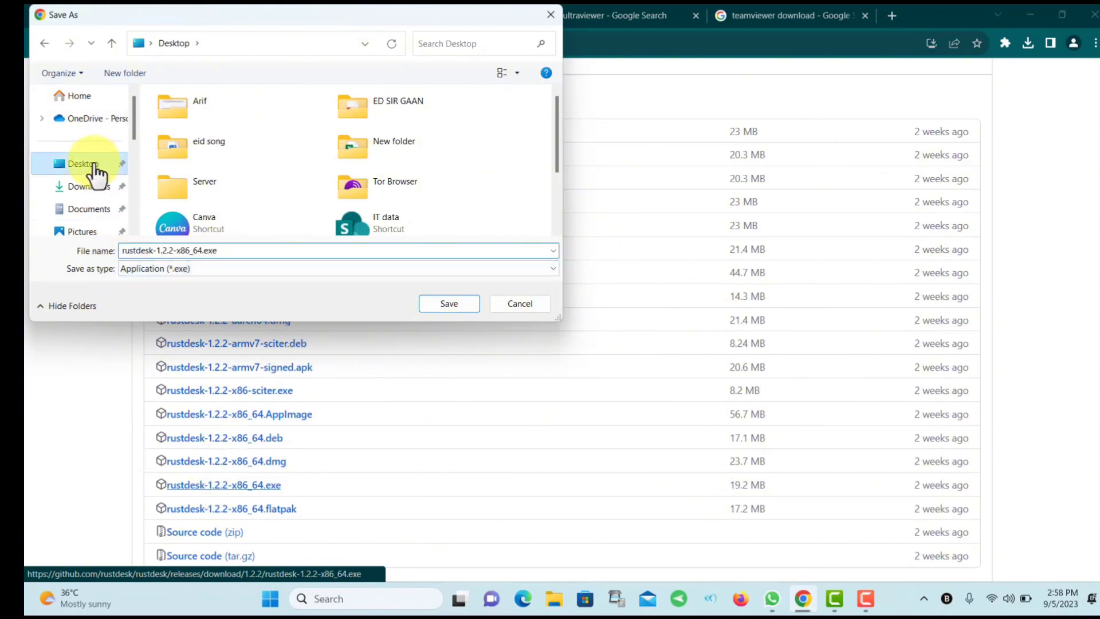
left_click(139, 70)
type("Rus")
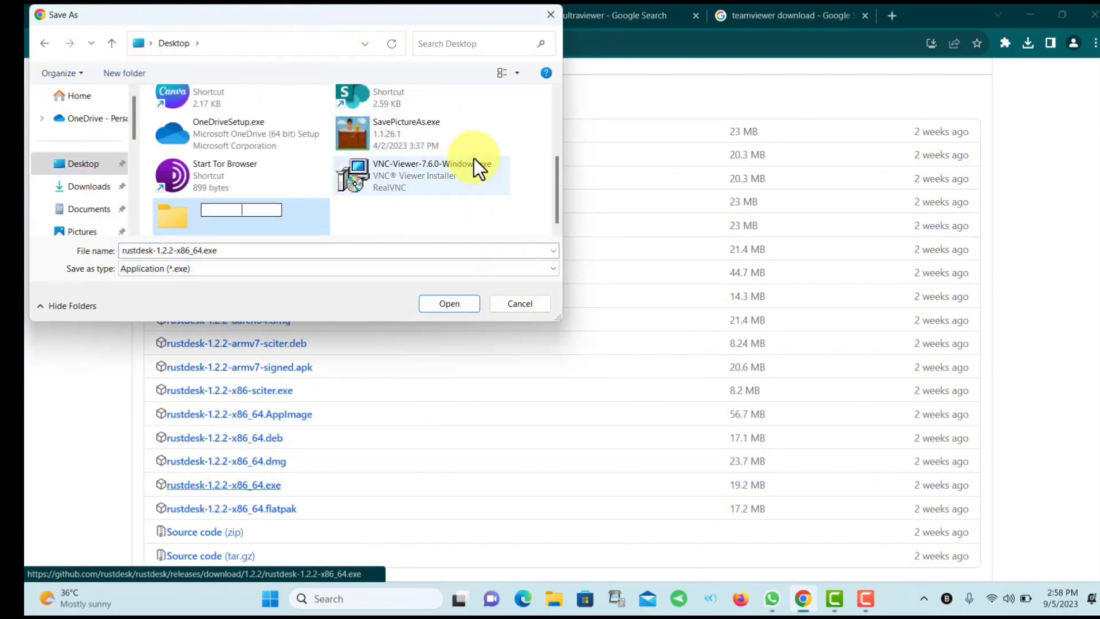
type(" De")
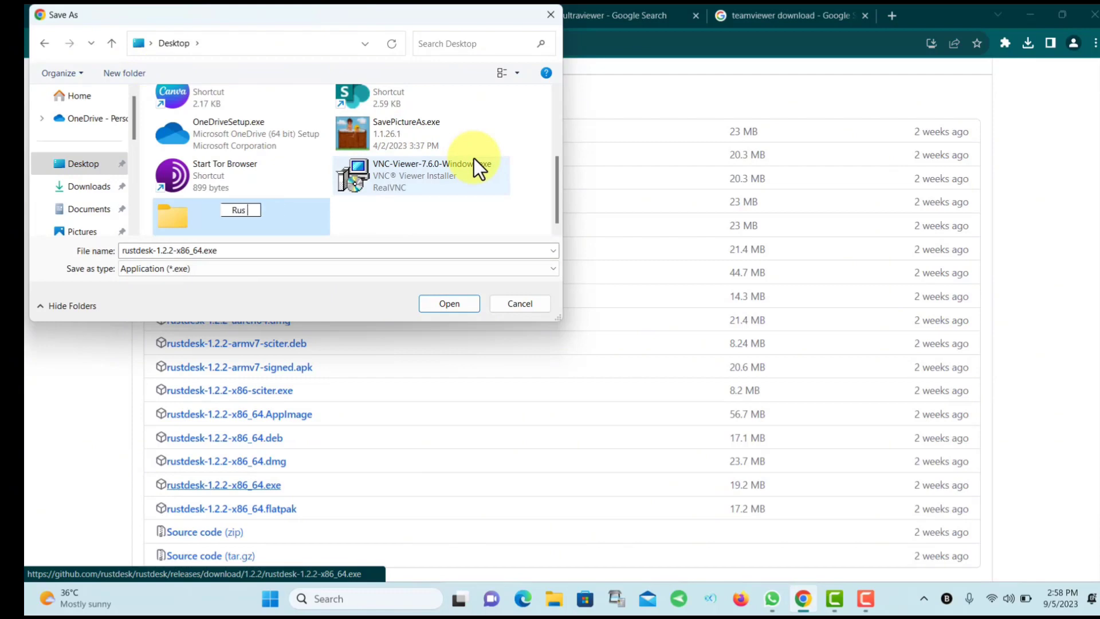
type("sk")
type("t")
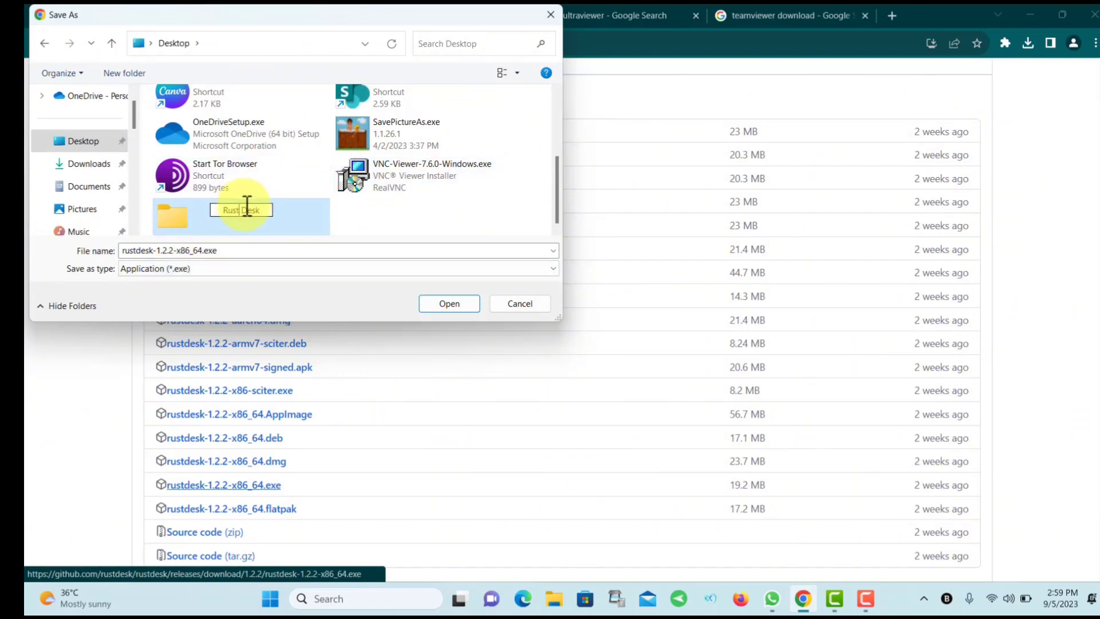
key("Return")
double_click(233, 232)
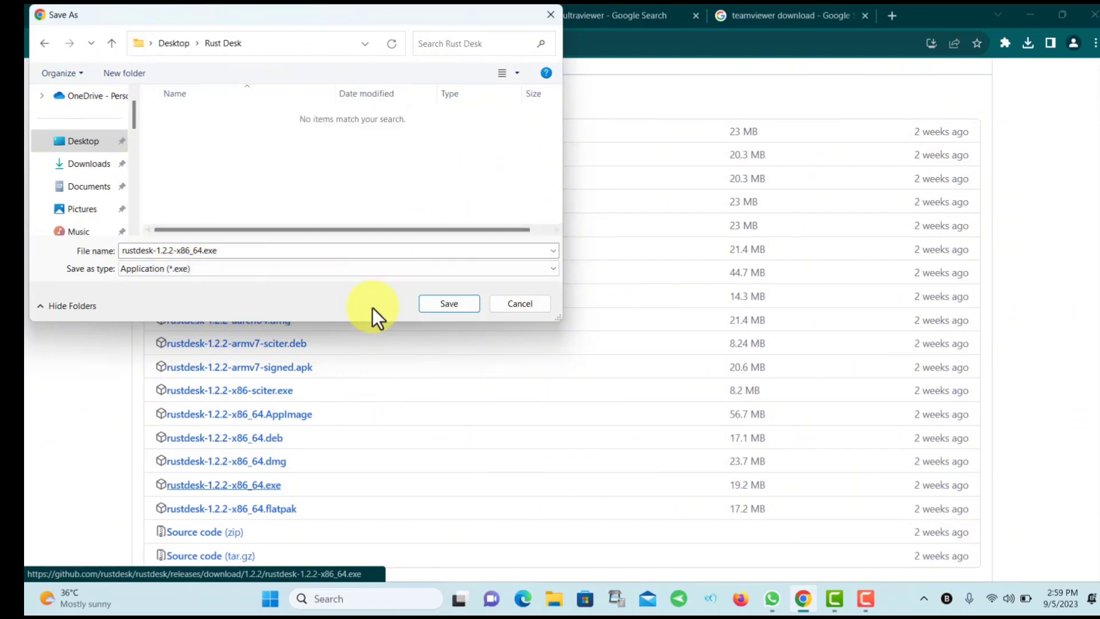
left_click(449, 303)
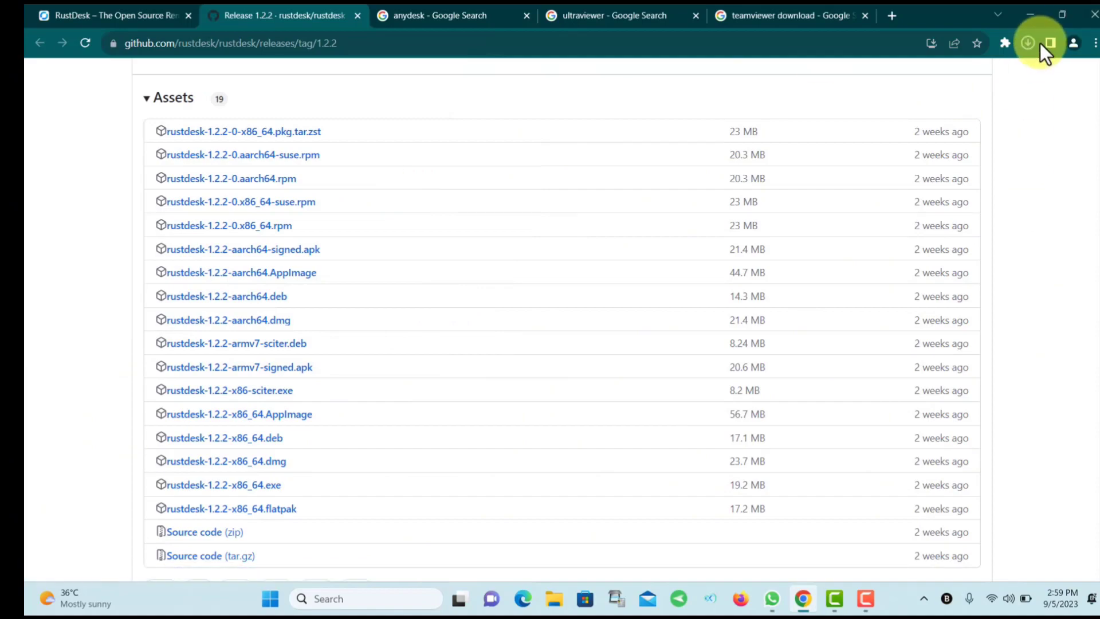
Open the Rust Desk folder on the desktop and run rustdesk-1.2.2-x86_64.exe.
left_click(1025, 13)
left_click(1024, 12)
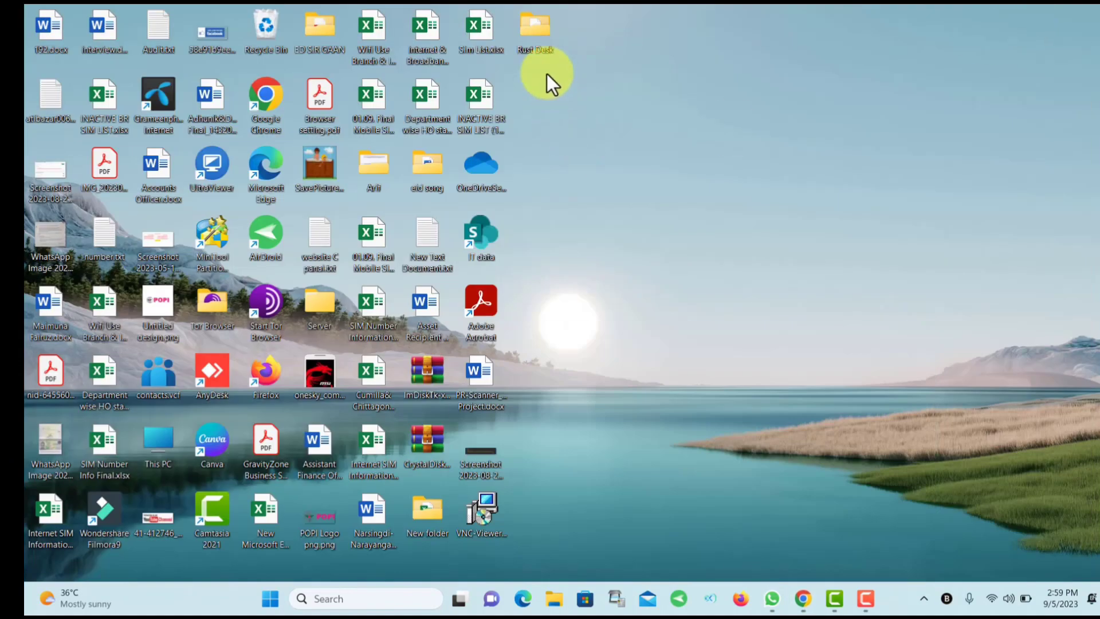
double_click(544, 45)
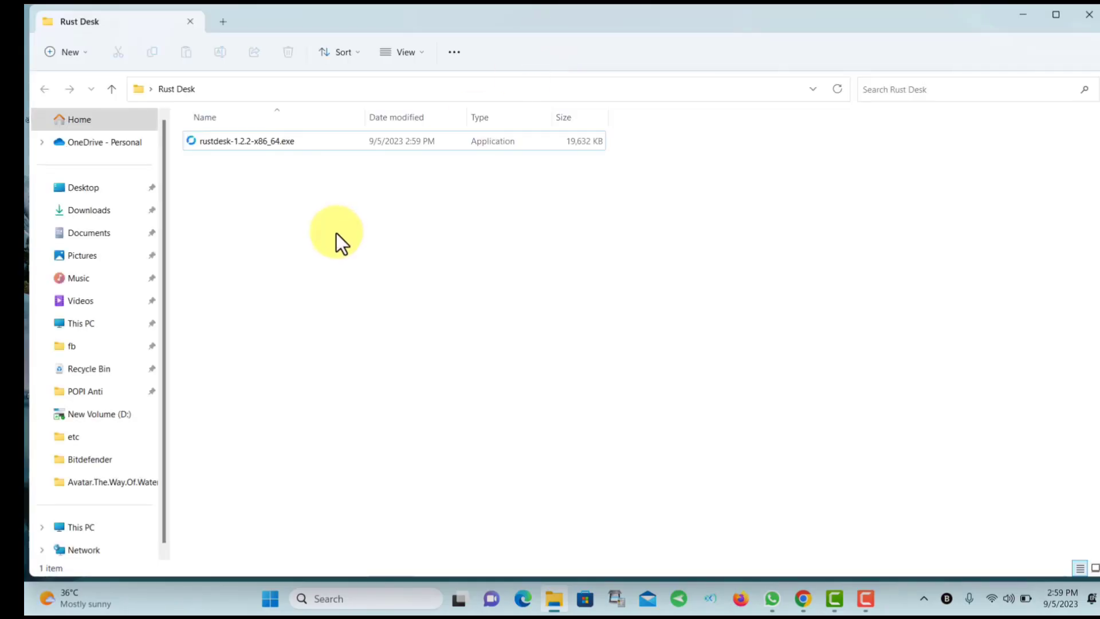
left_click(201, 143)
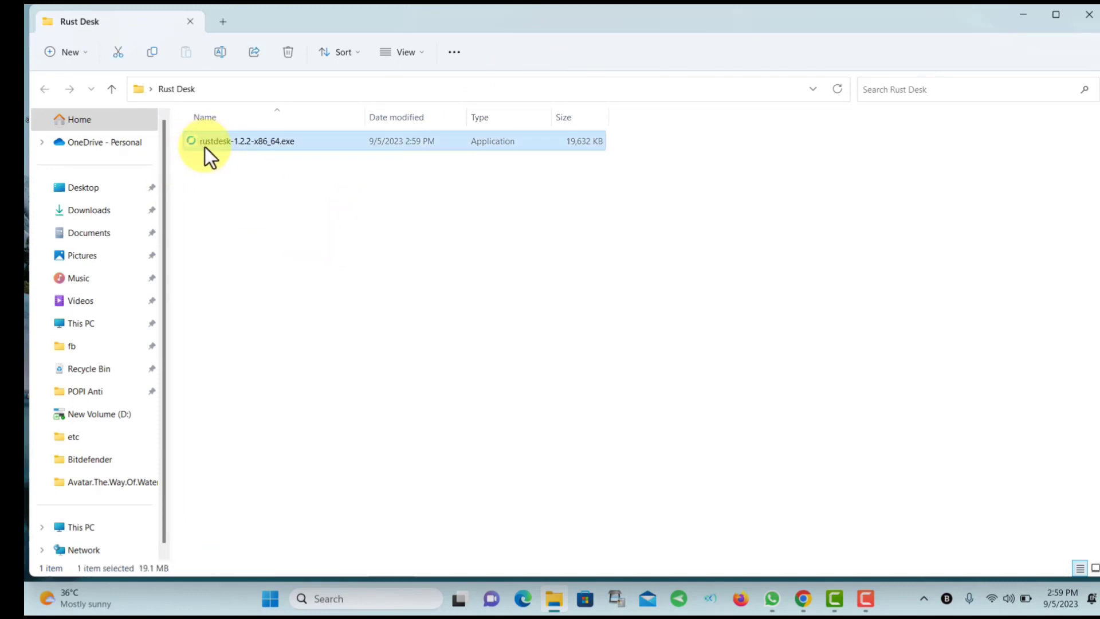
double_click(204, 146)
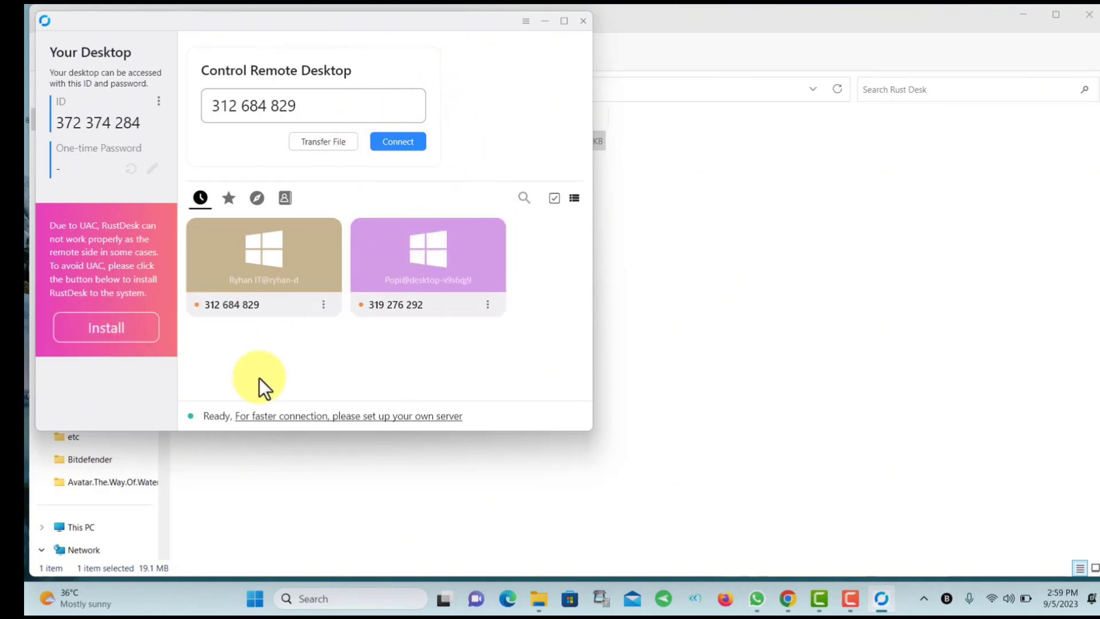
Install RustDesk to C:\Program Files\RustDesk with start menu shortcuts, desktop icon and certificate, accepting the license agreement.
left_click(147, 347)
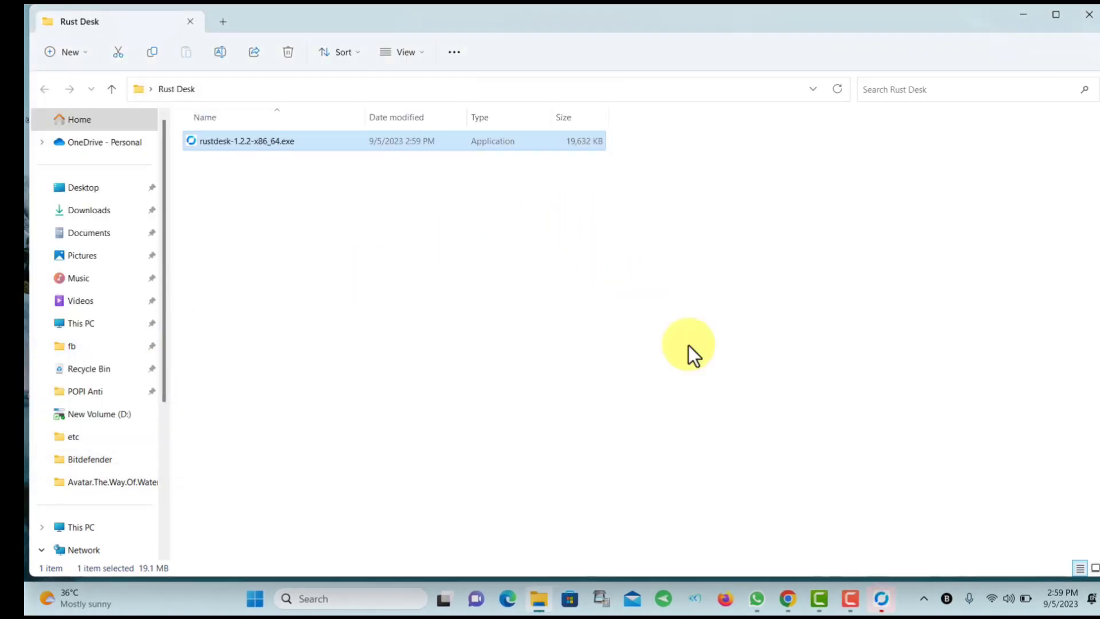
left_click(882, 598)
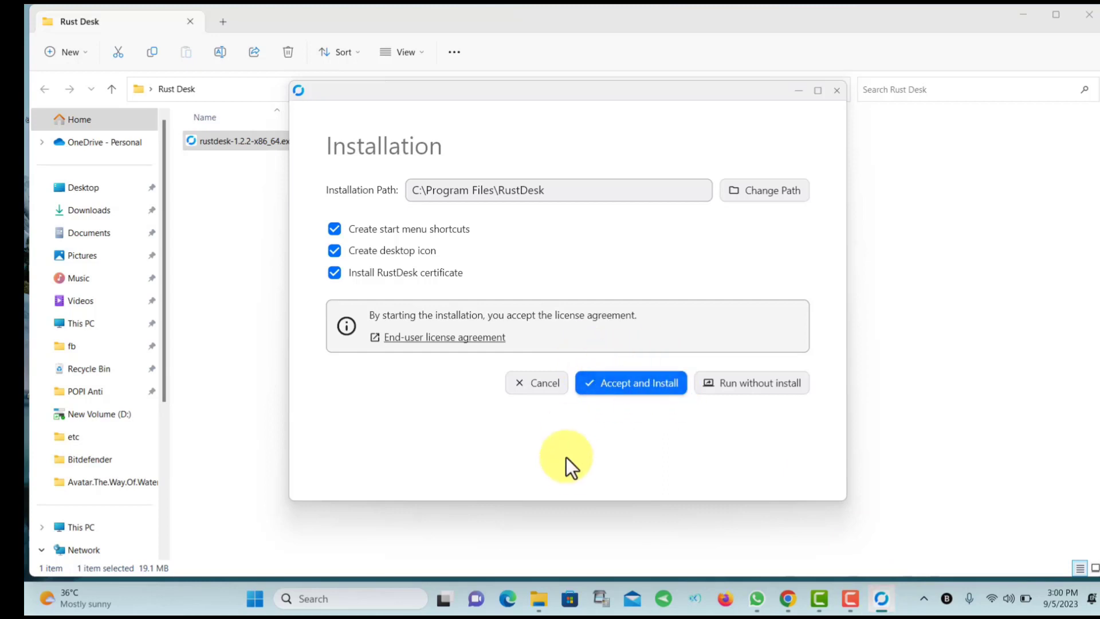
left_click(639, 396)
left_click(722, 337)
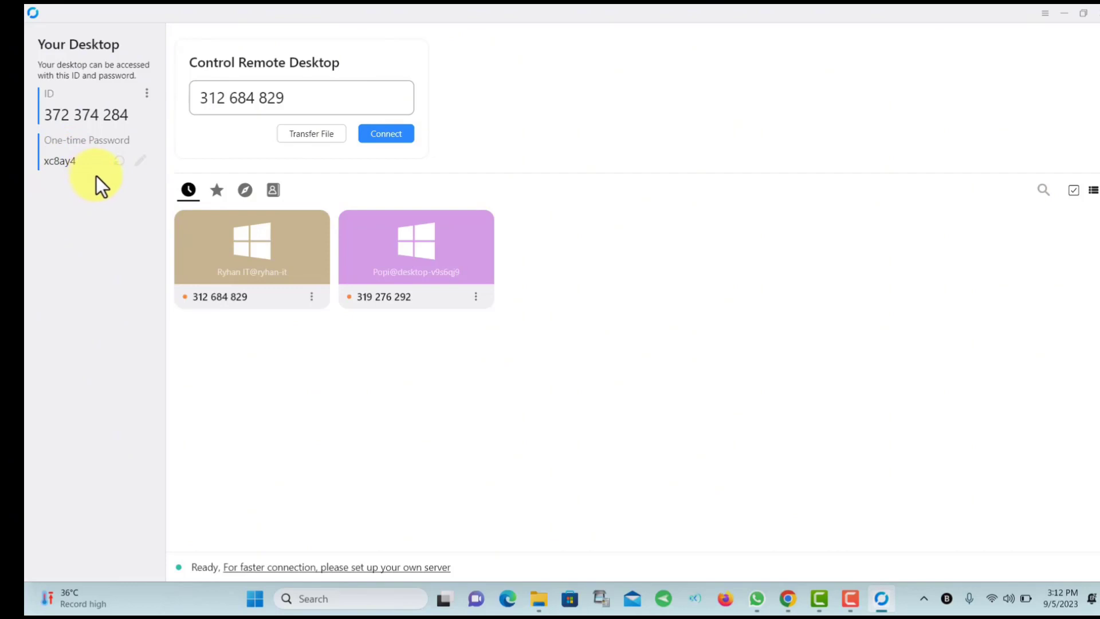
Open the RustDesk settings and examine the General options for service, theme, codec, audio, recording and language.
left_click(141, 167)
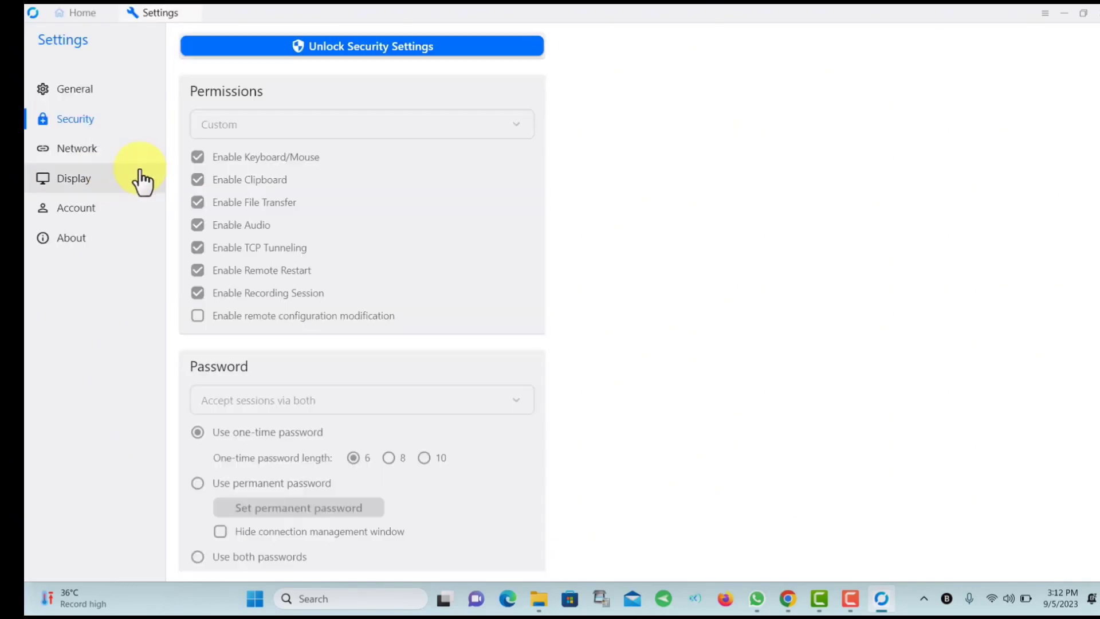
left_click(72, 92)
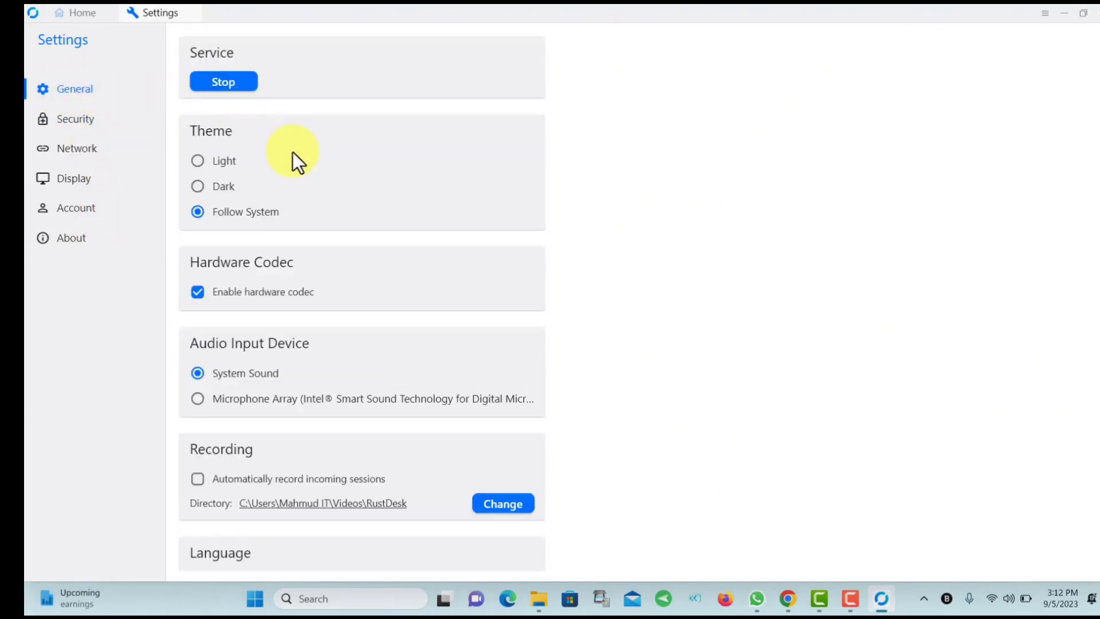
scroll(297, 161, "down", 1)
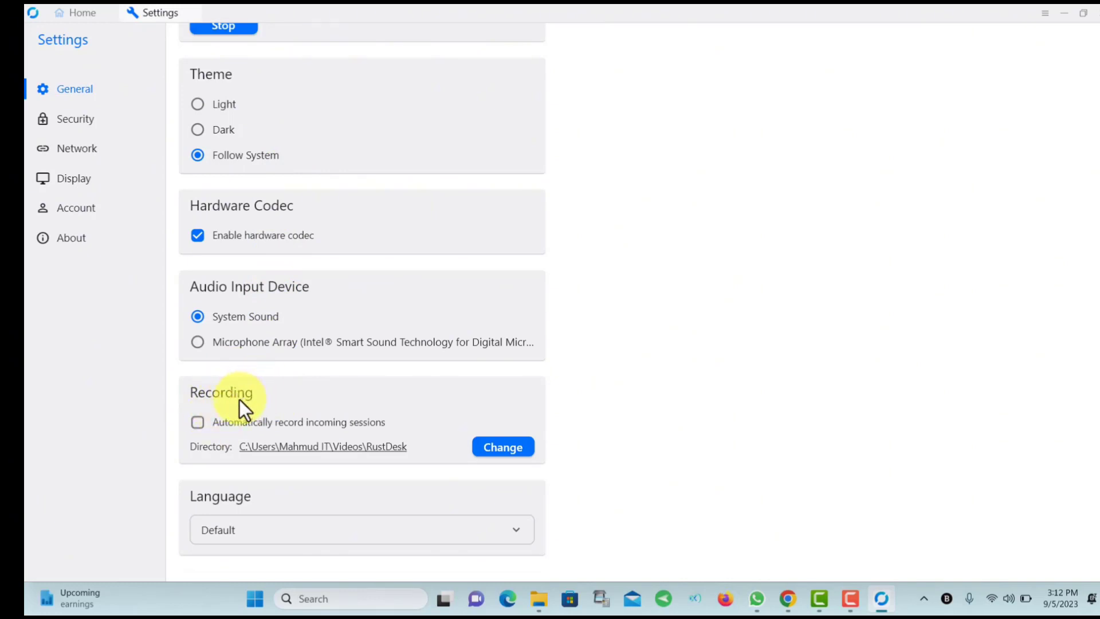
left_click(517, 451)
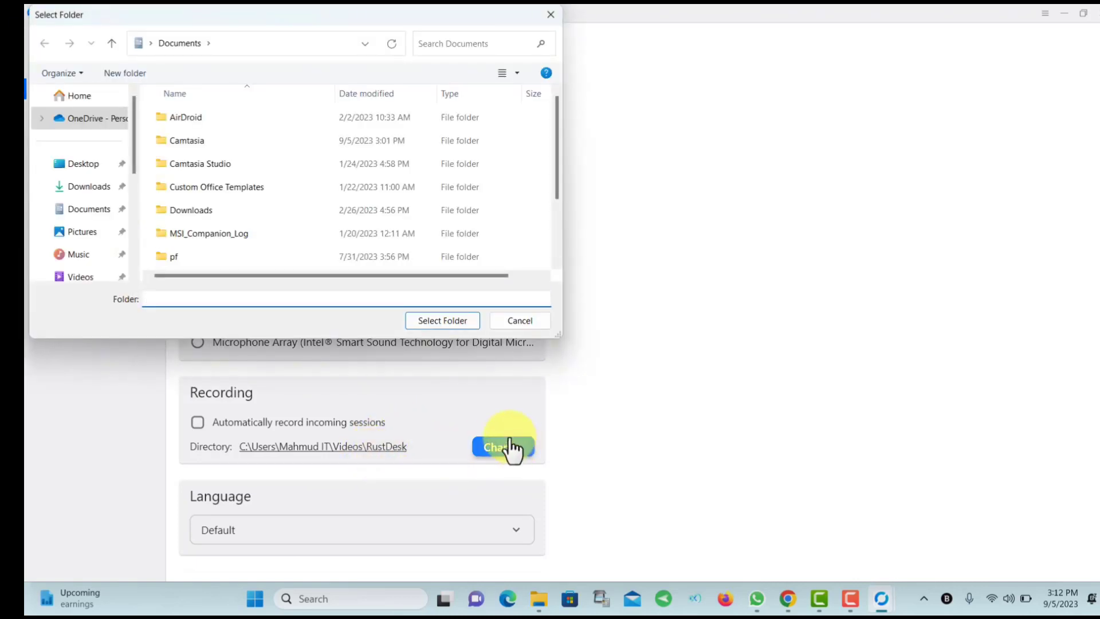
scroll(132, 192, "down", 5)
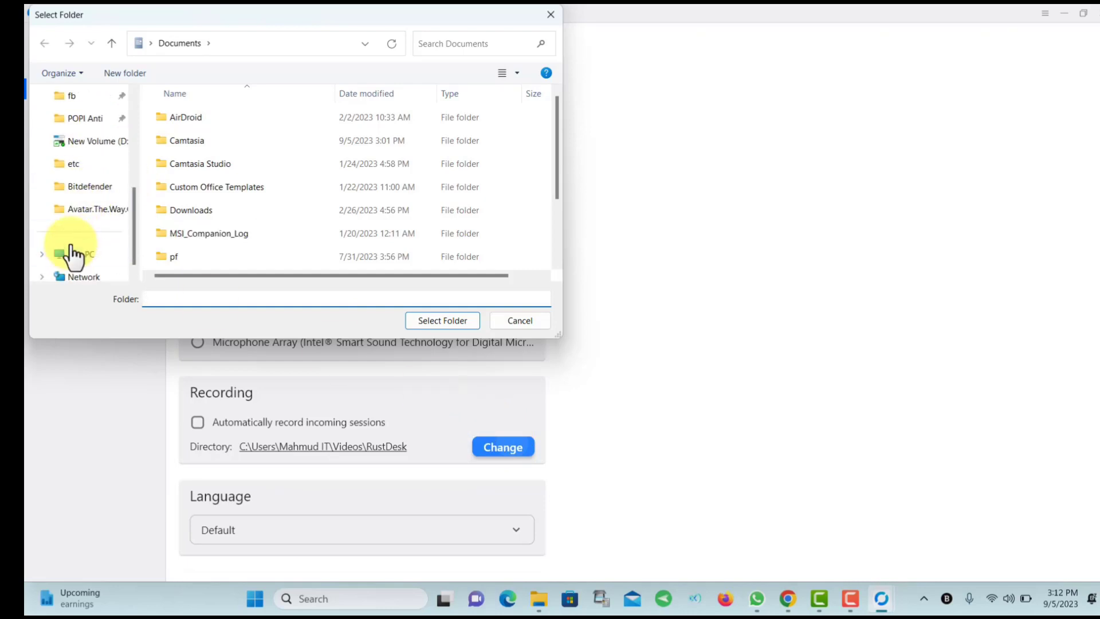
scroll(70, 252, "up", 2)
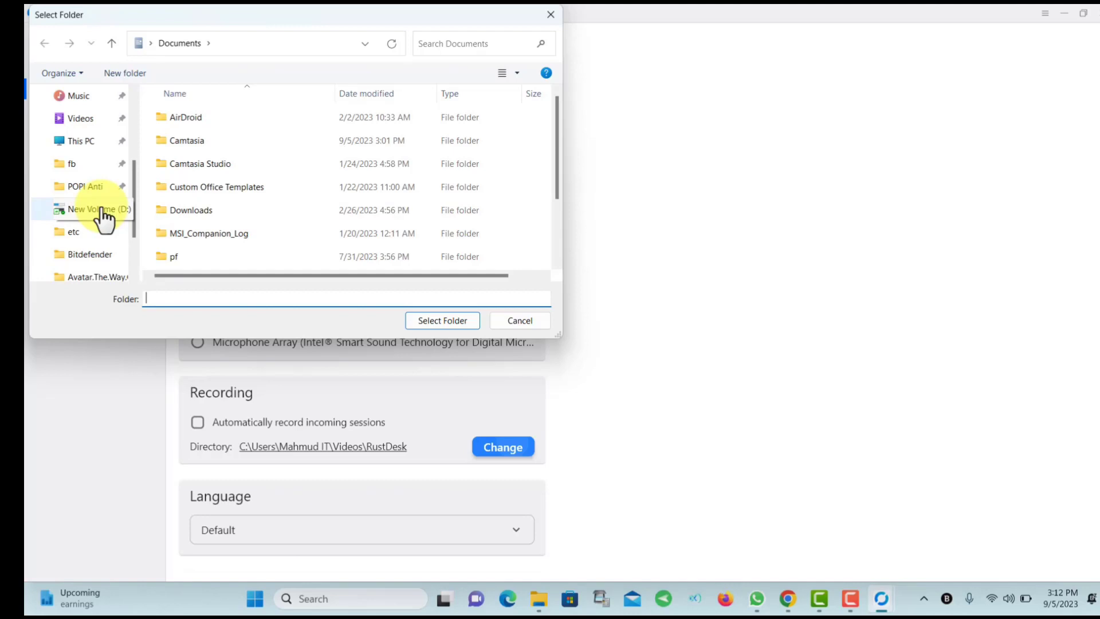
scroll(103, 218, "up", 3)
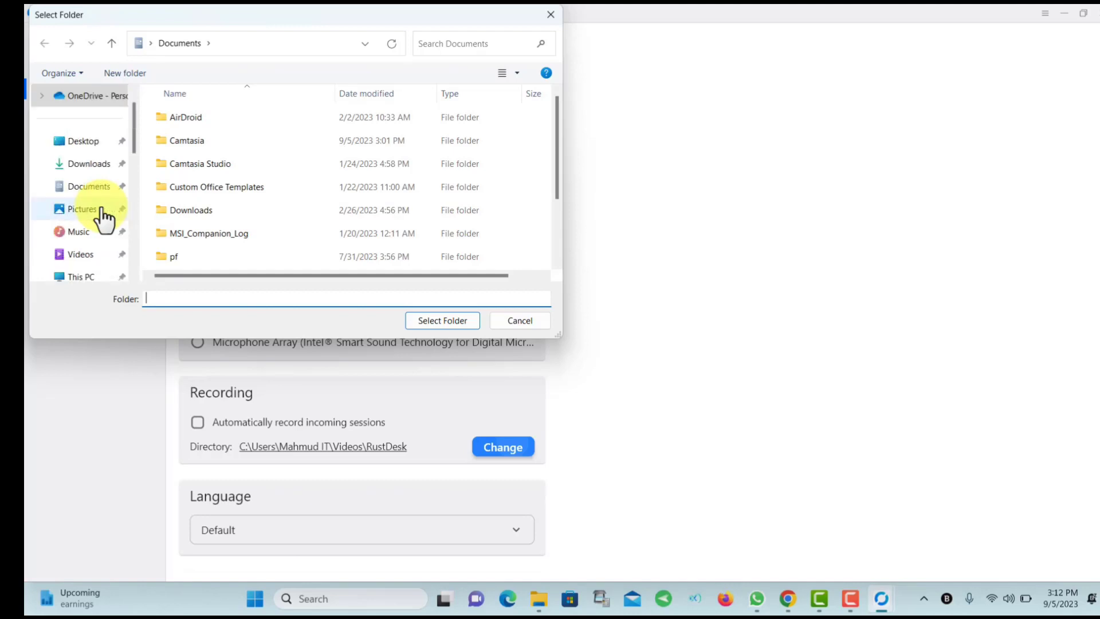
left_click(551, 14)
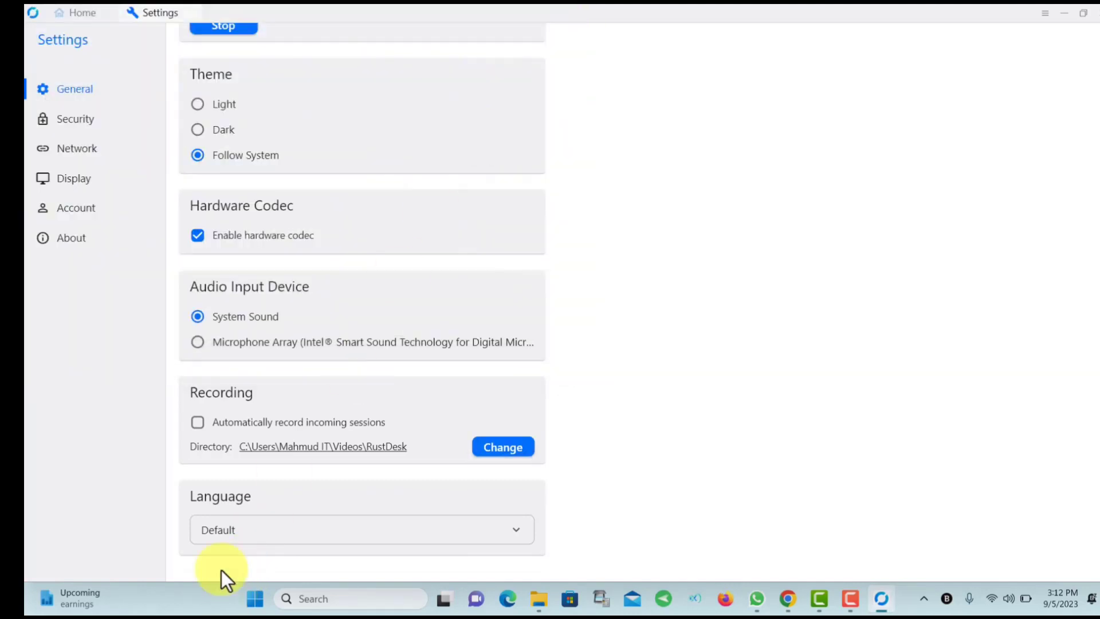
Review the Security settings and unlock them for editing.
left_click(106, 133)
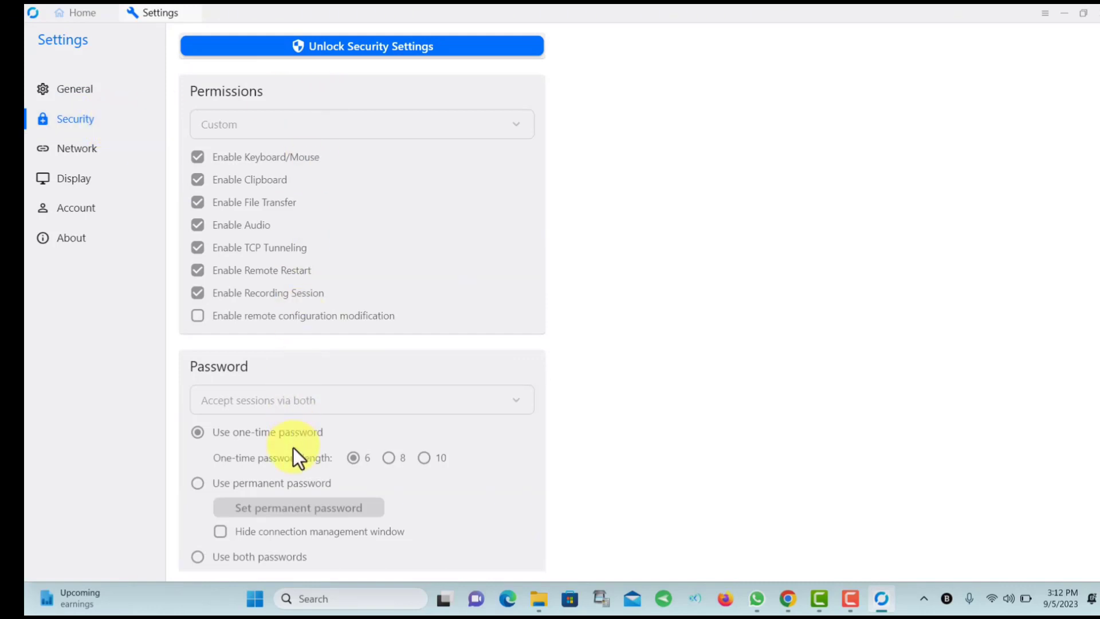
scroll(294, 448, "down", 5)
scroll(292, 452, "up", 5)
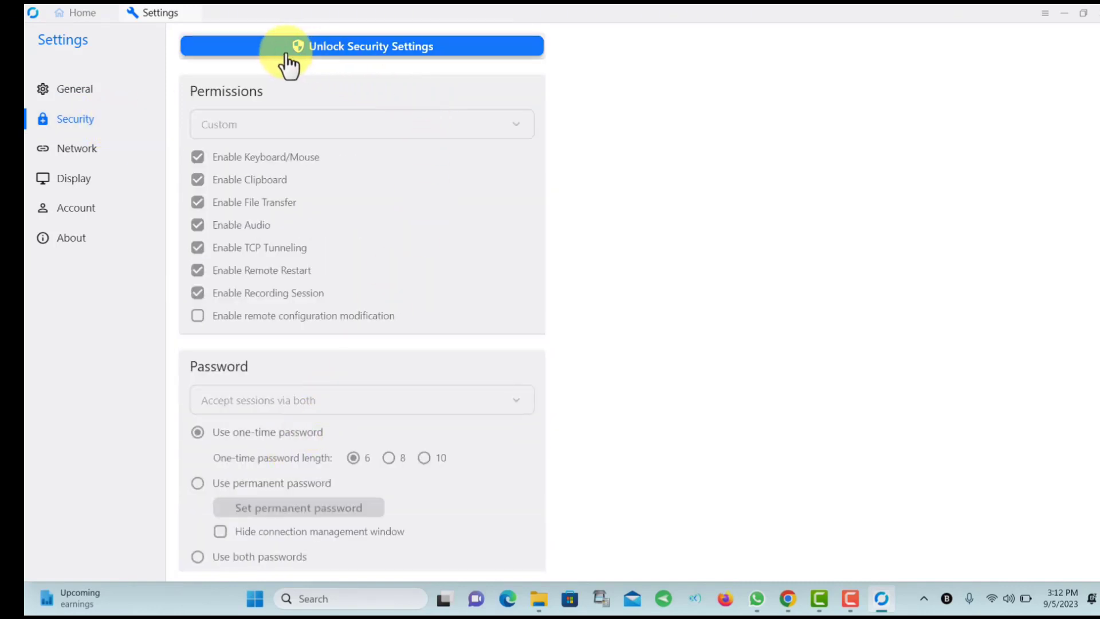
left_click(372, 53)
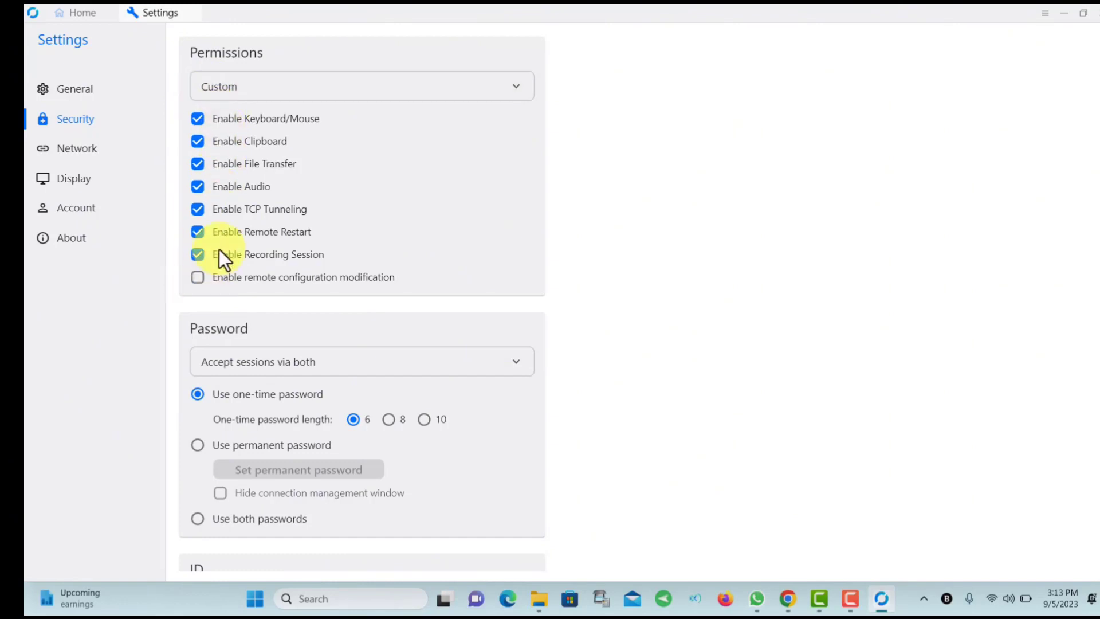
Choose to use a permanent password for incoming sessions, enter and confirm the permanent password, and review the remaining security options.
scroll(223, 264, "down", 4)
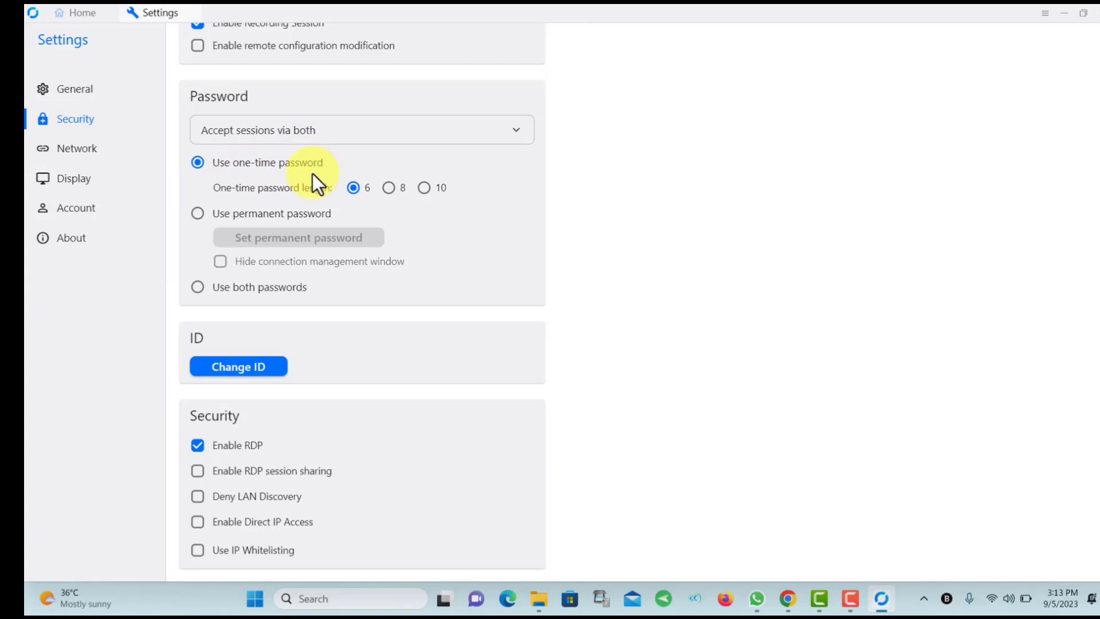
left_click(201, 220)
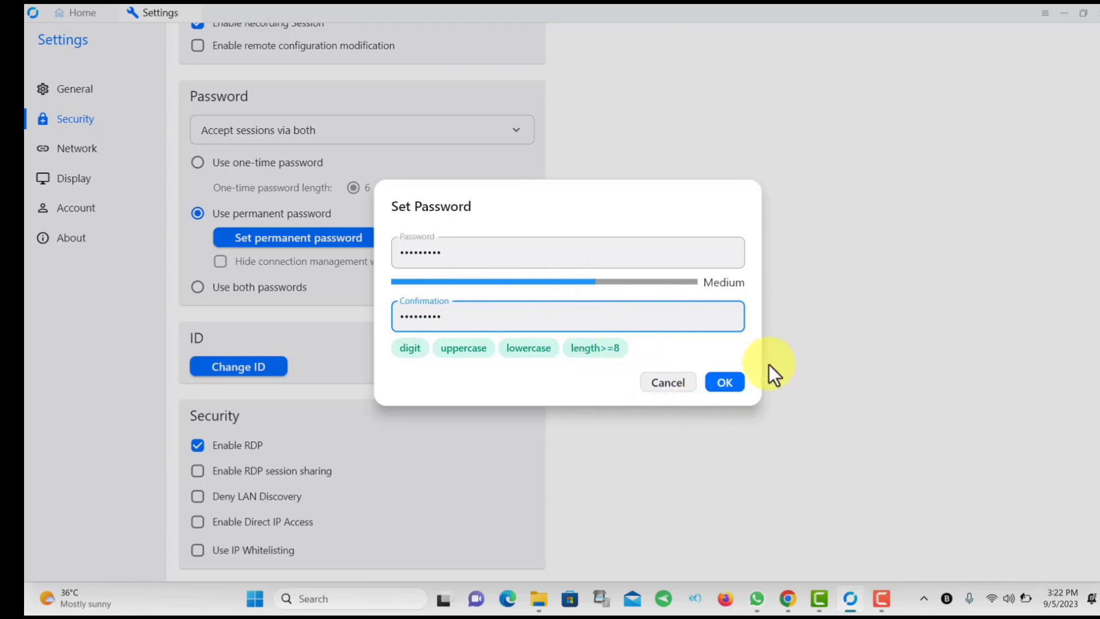
left_click(735, 383)
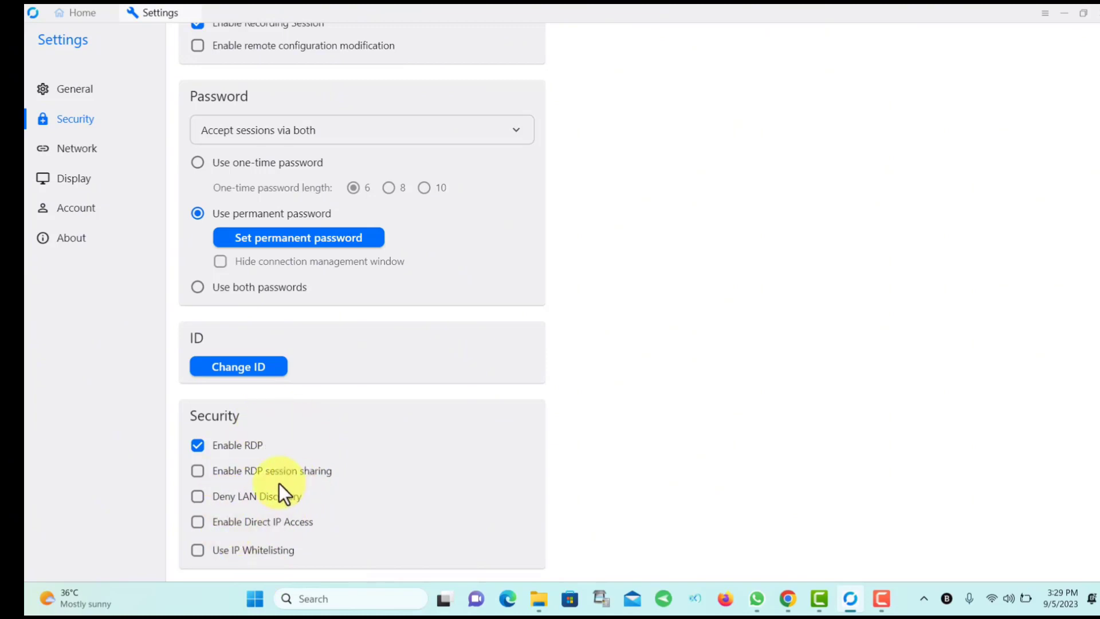
scroll(280, 485, "up", 4)
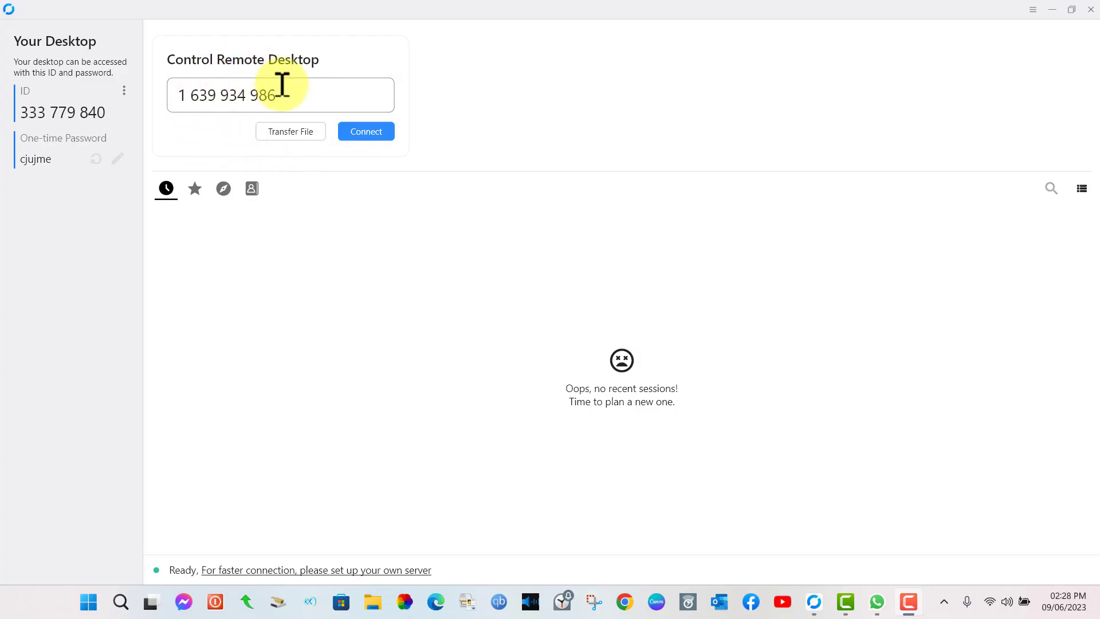
Connect to the remote computer by entering its RustDesk password, and show its desktop in a maximized session window.
left_click(388, 135)
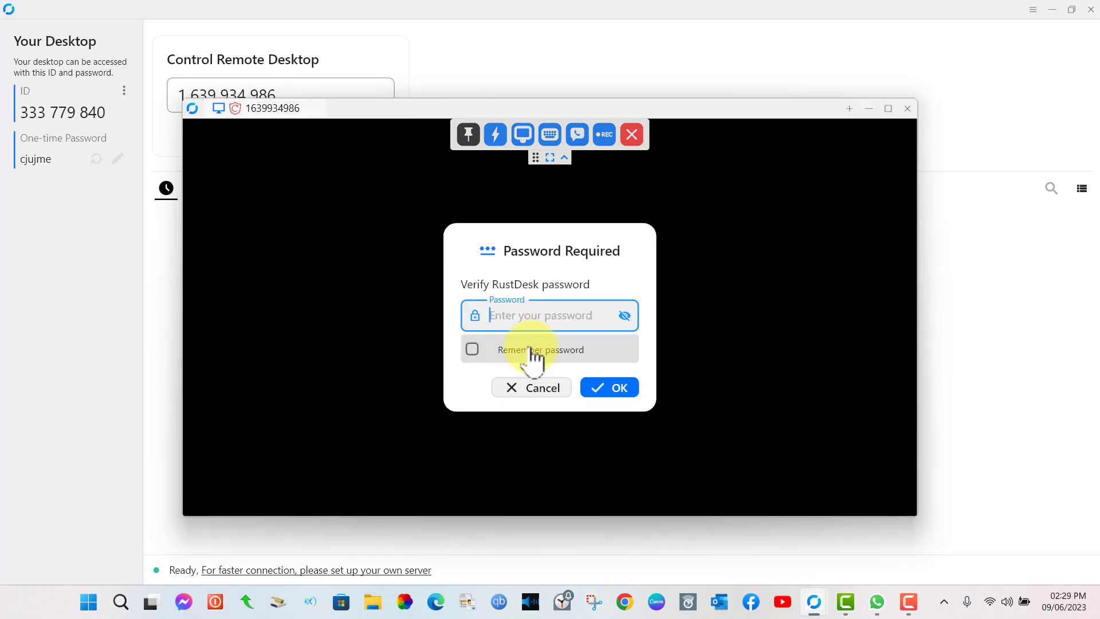
type("••••••")
left_click(602, 392)
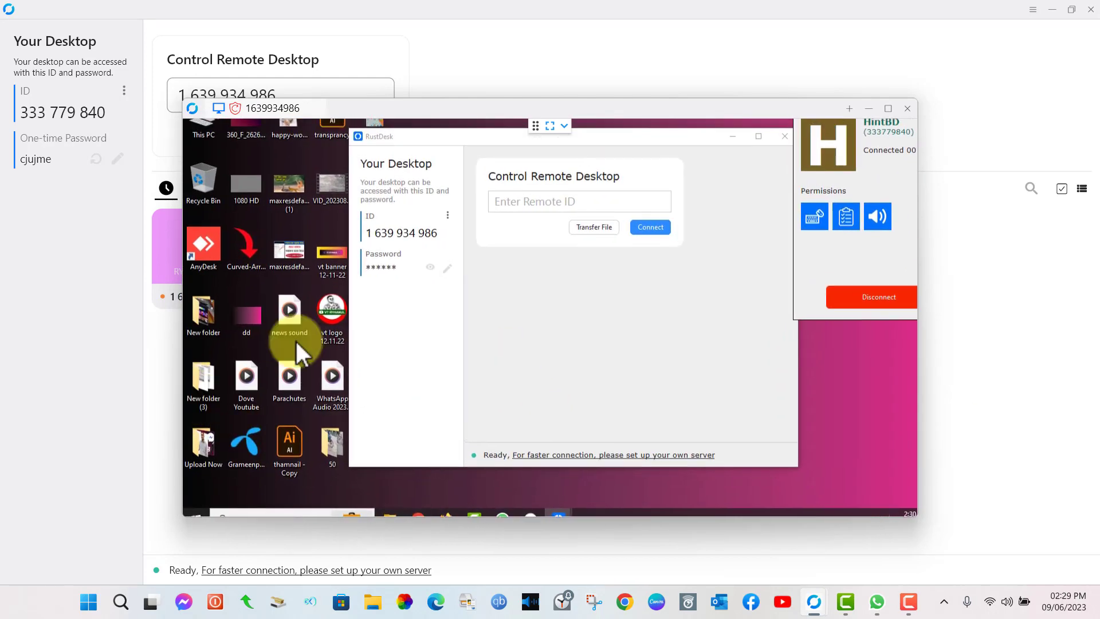
left_click(888, 109)
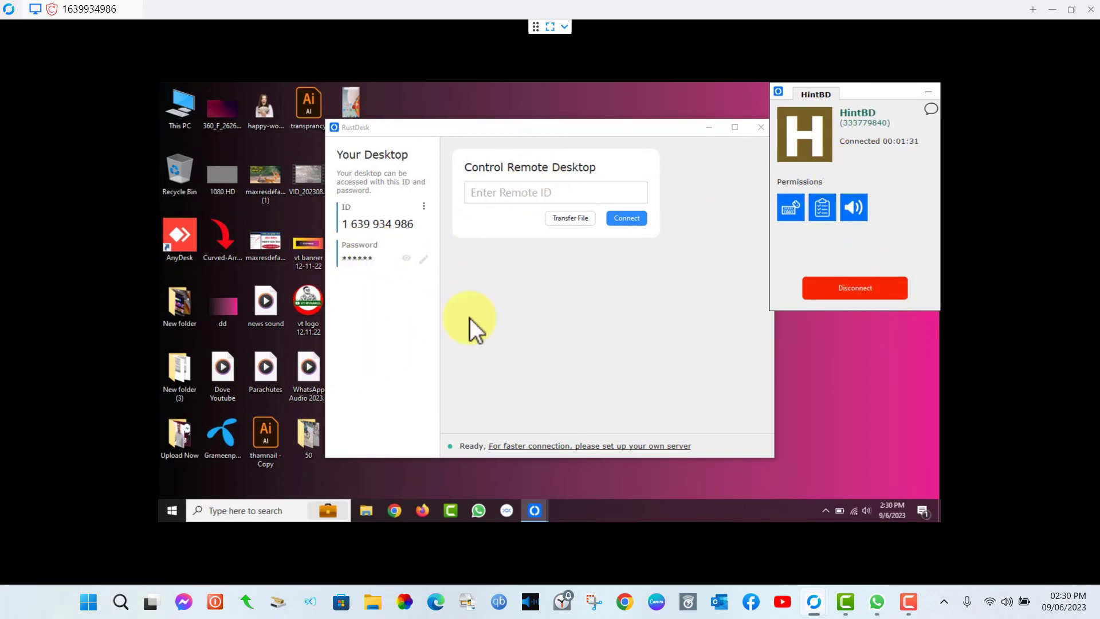
key("super+d")
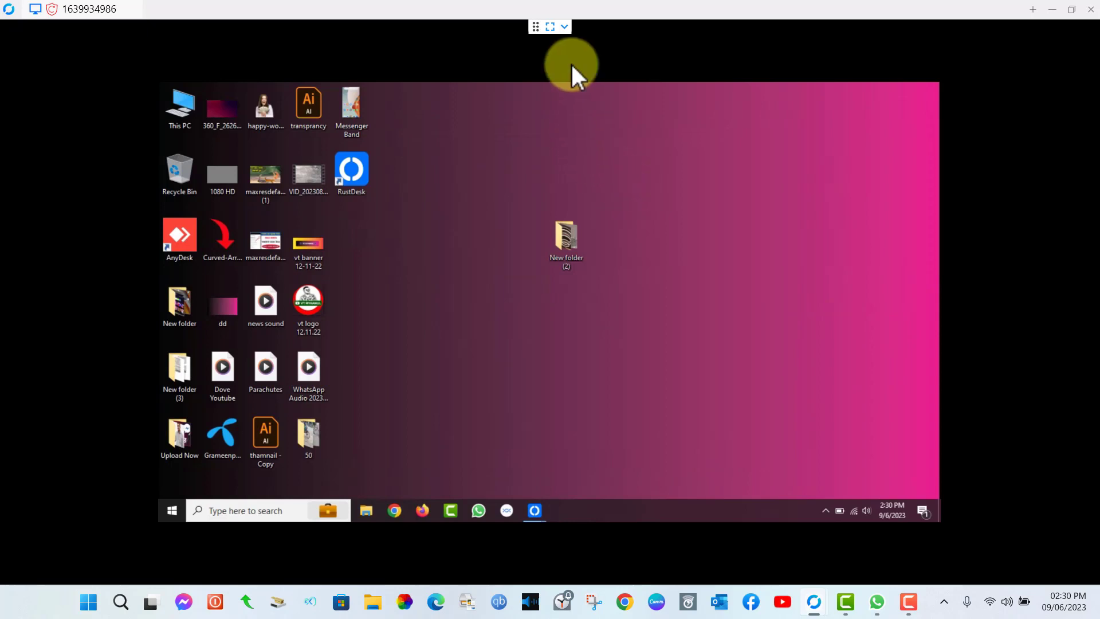
Expand the remote session toolbar and examine its session recording and display options.
left_click(564, 26)
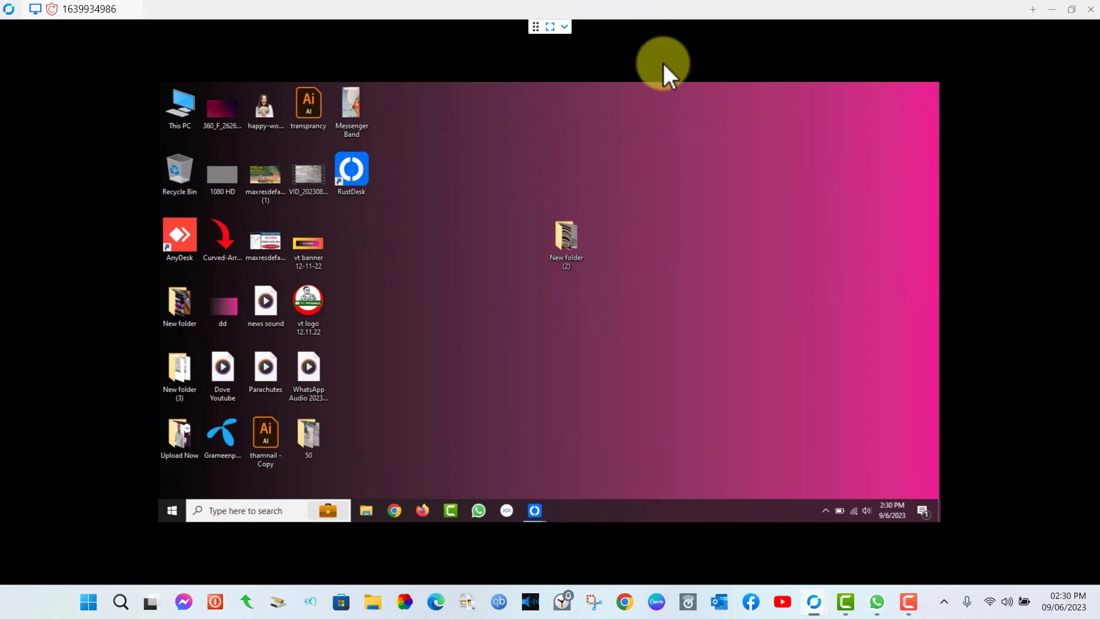
left_click(565, 26)
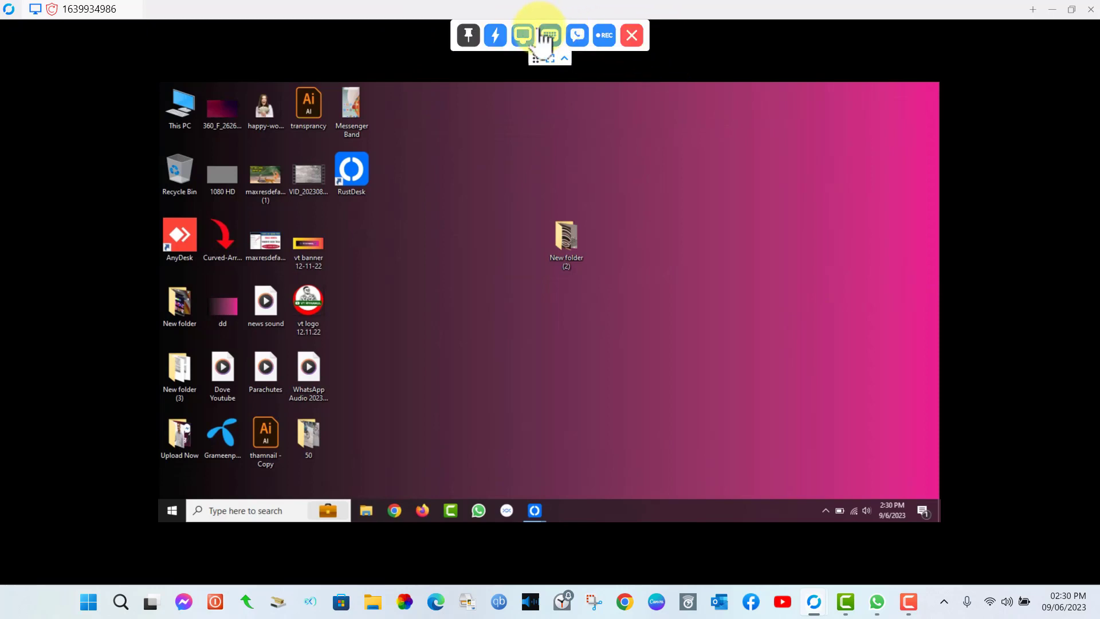
left_click(606, 48)
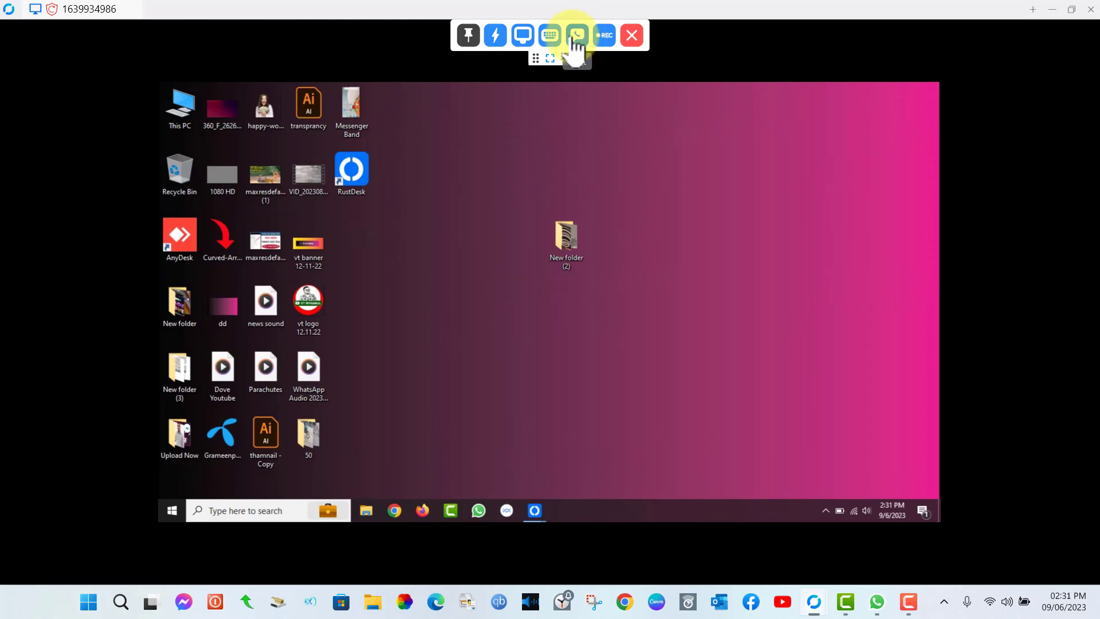
left_click(522, 39)
left_click(522, 40)
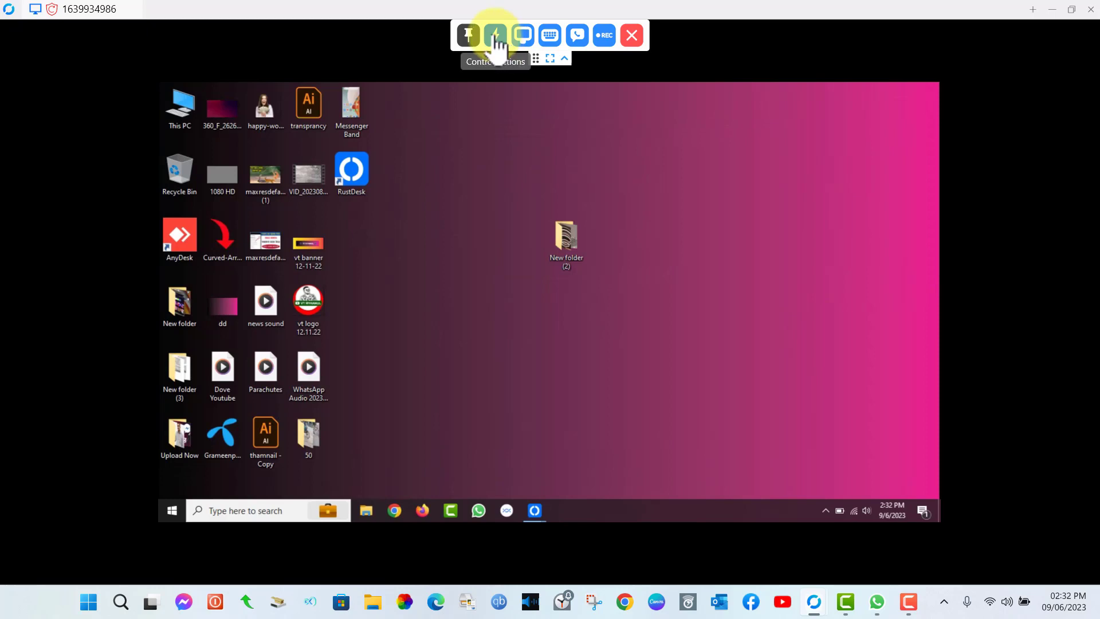
Open the OS Password settings from the control actions, try enabling Auto Login, and cancel without entering a password.
left_click(496, 37)
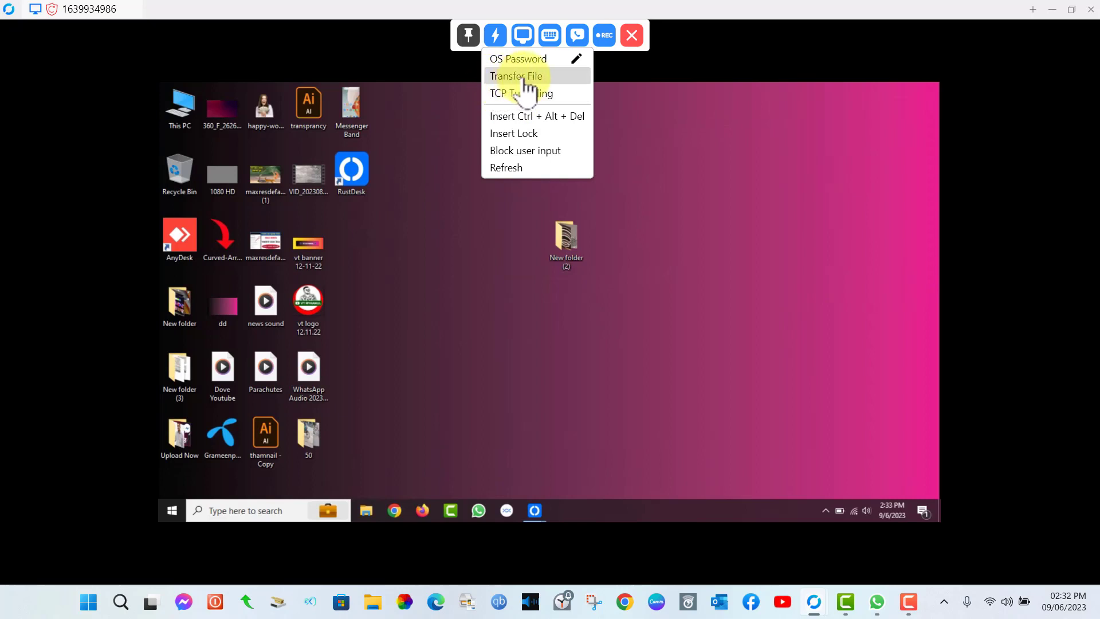
left_click(580, 60)
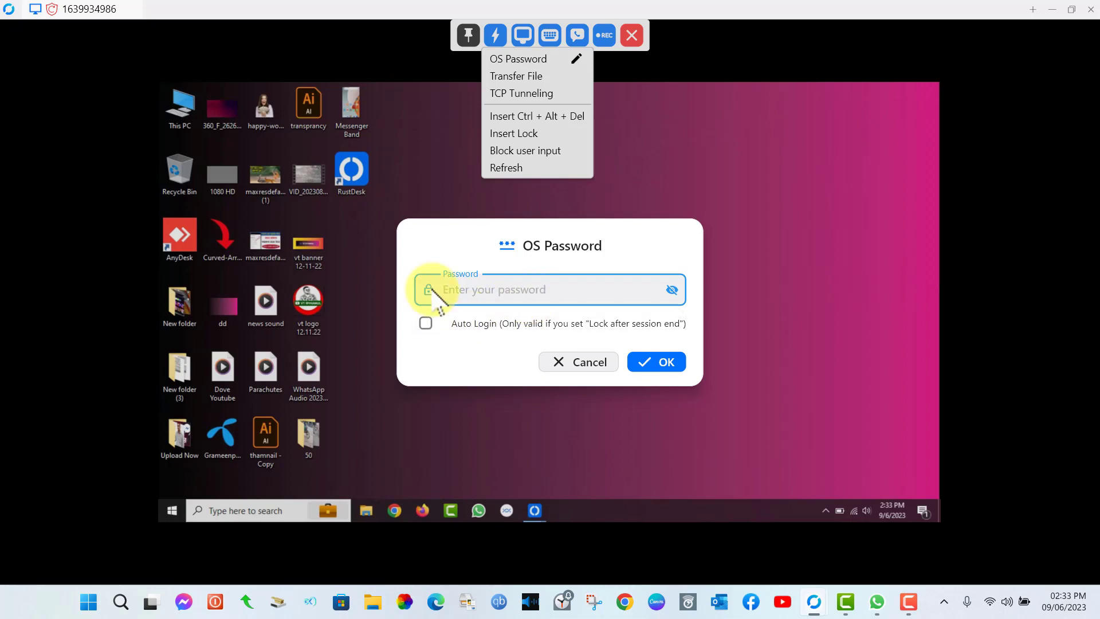
left_click(425, 323)
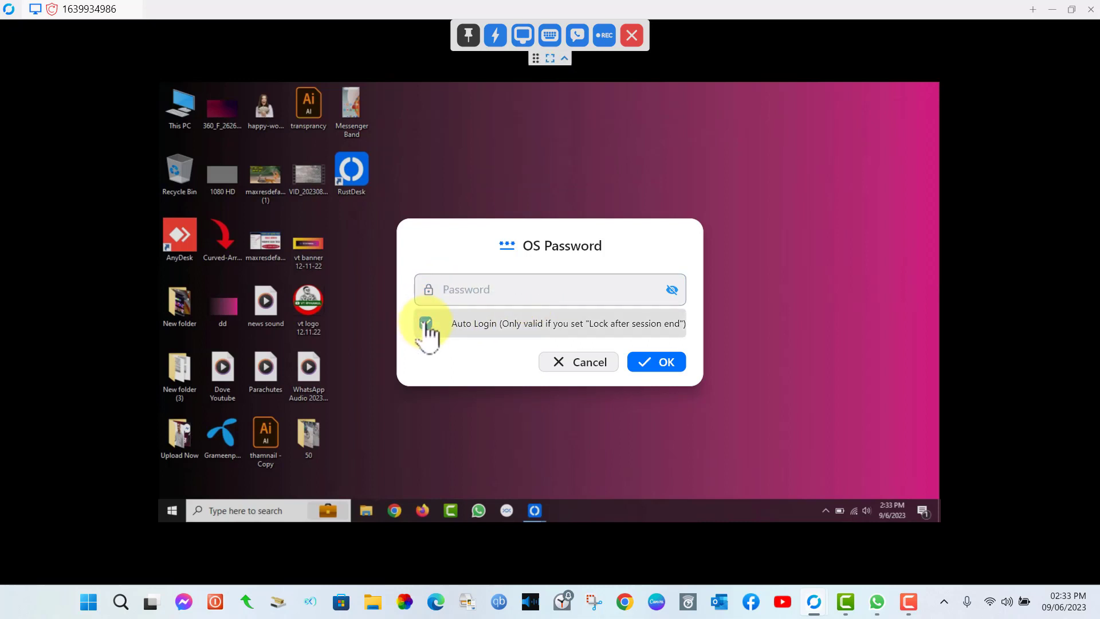
left_click(465, 289)
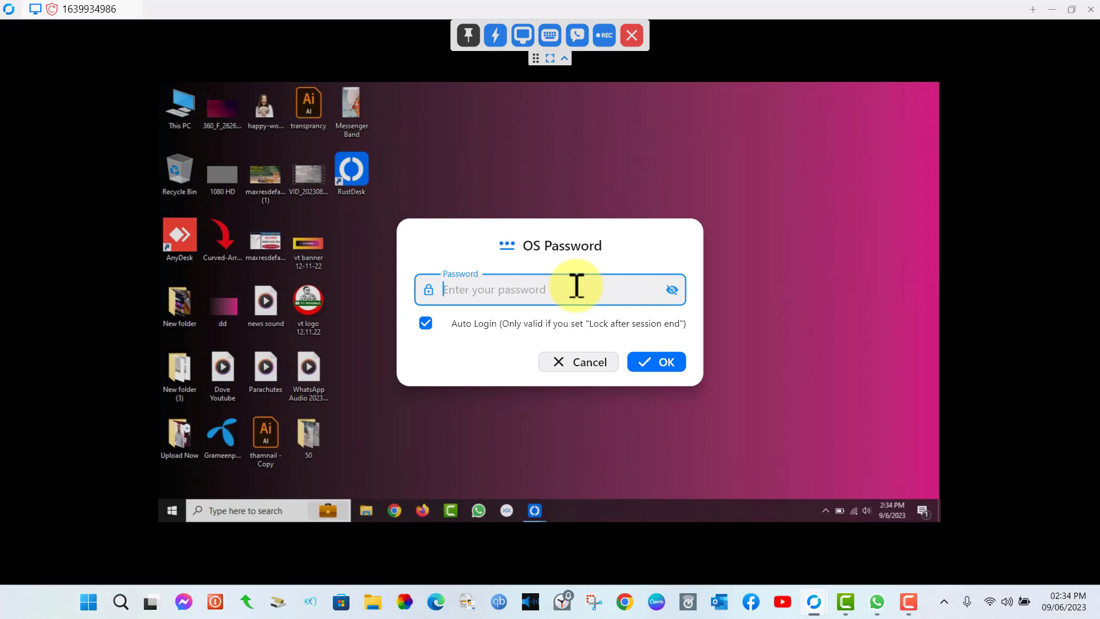
left_click(580, 369)
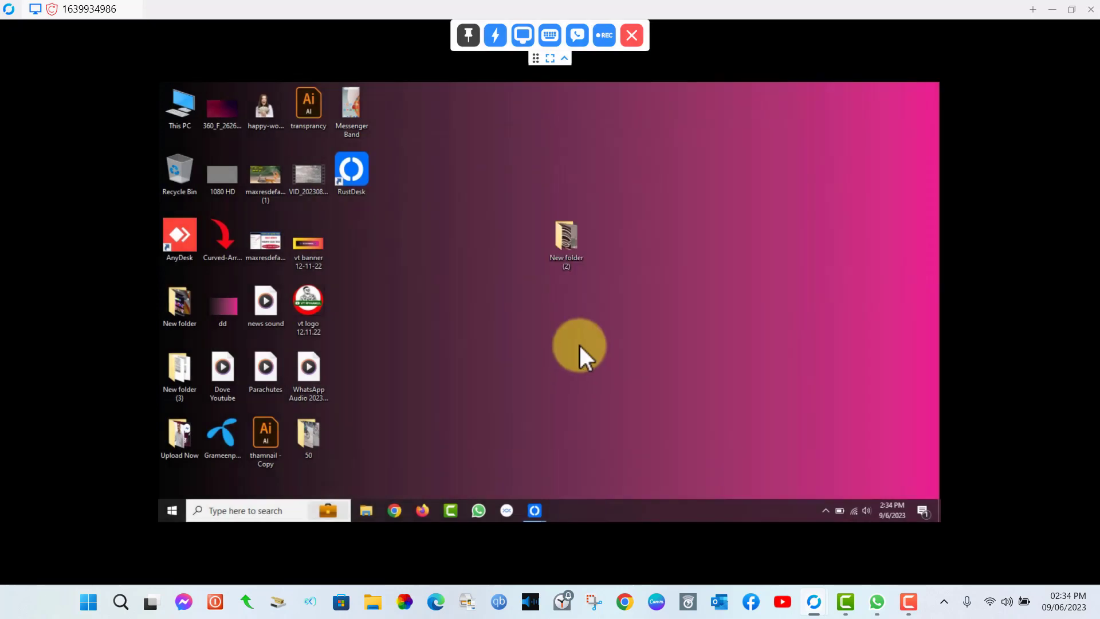
Start a voice call with the remote computer and end the call.
left_click(578, 35)
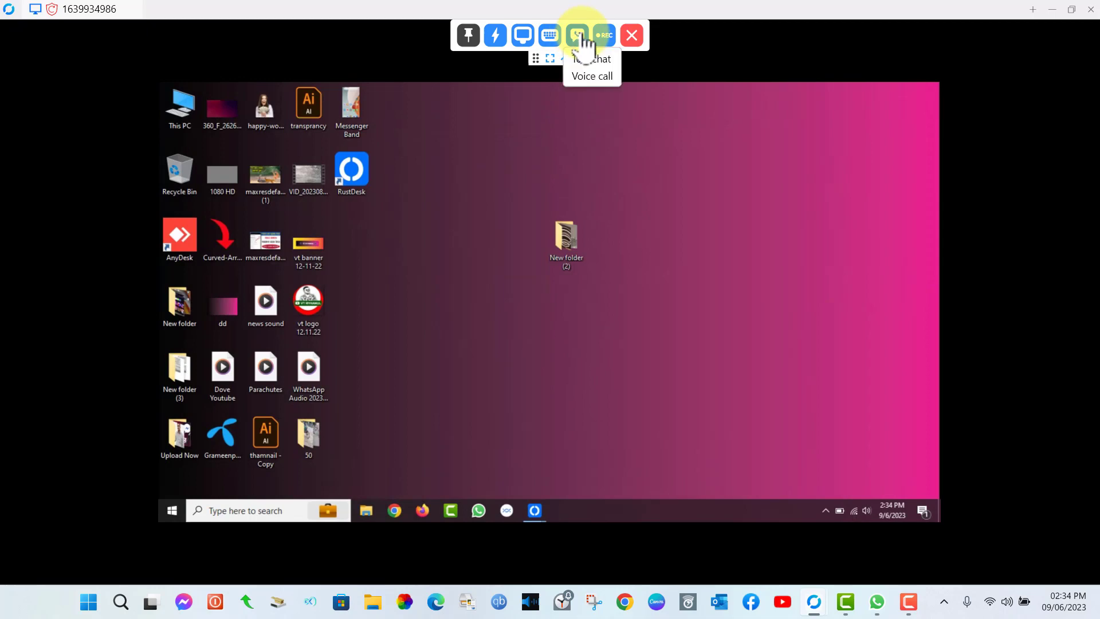
left_click(593, 76)
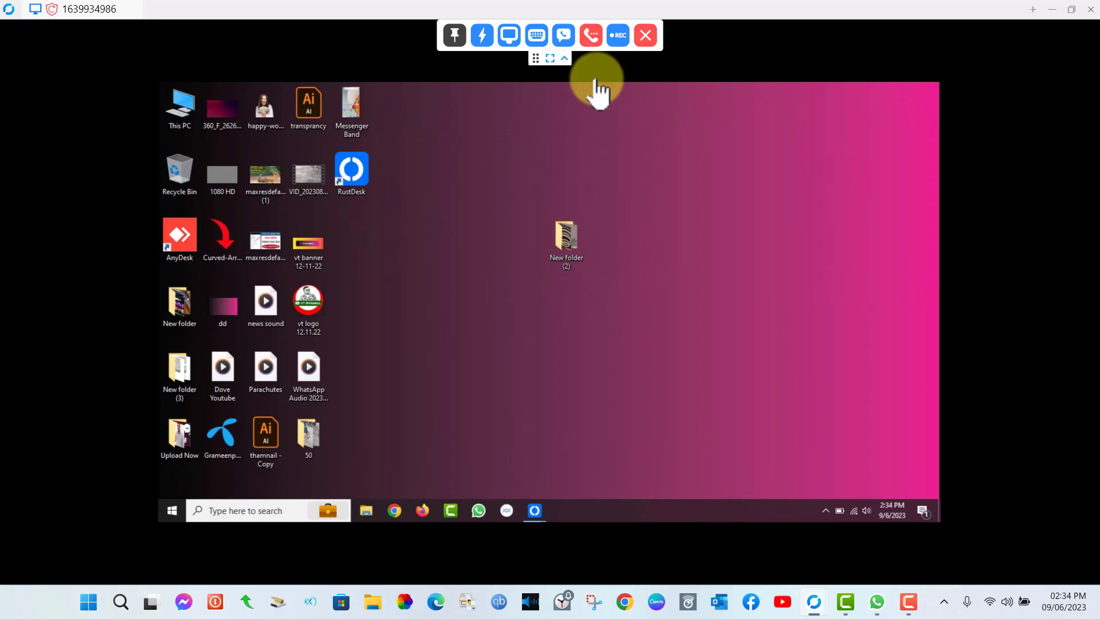
left_click(590, 41)
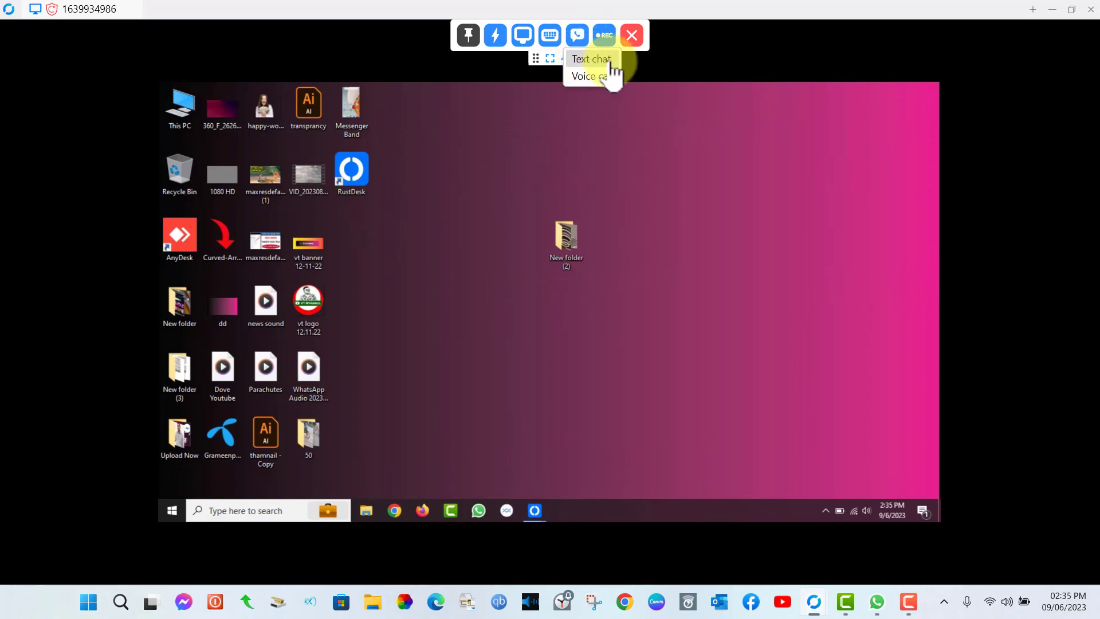
Send the text chat message "hi" to the remote computer and close the chat window.
left_click(601, 60)
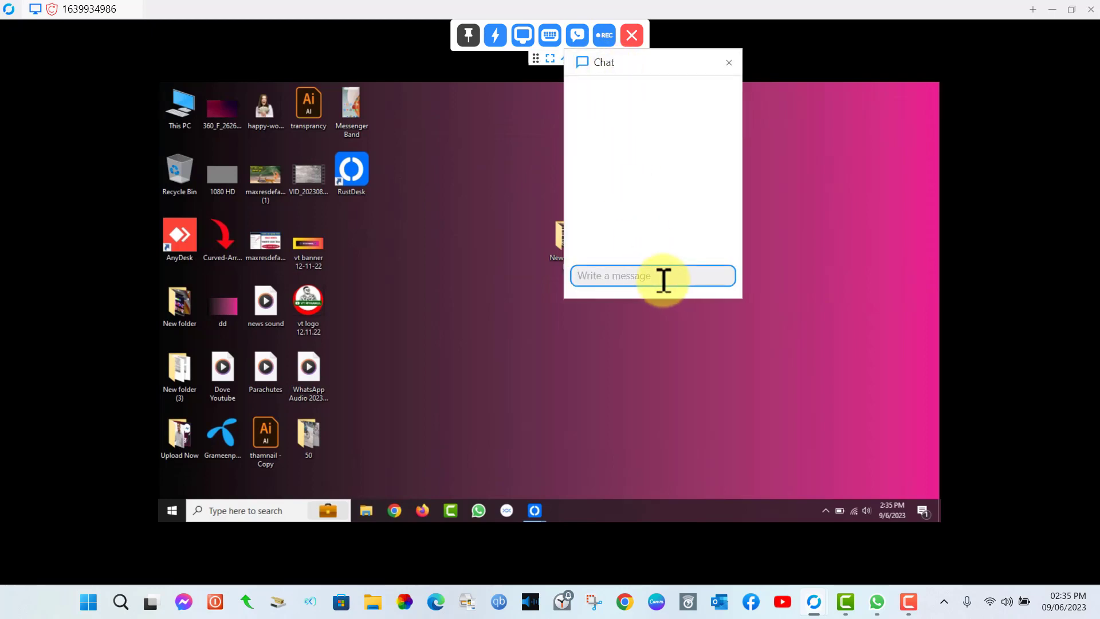
type("hi")
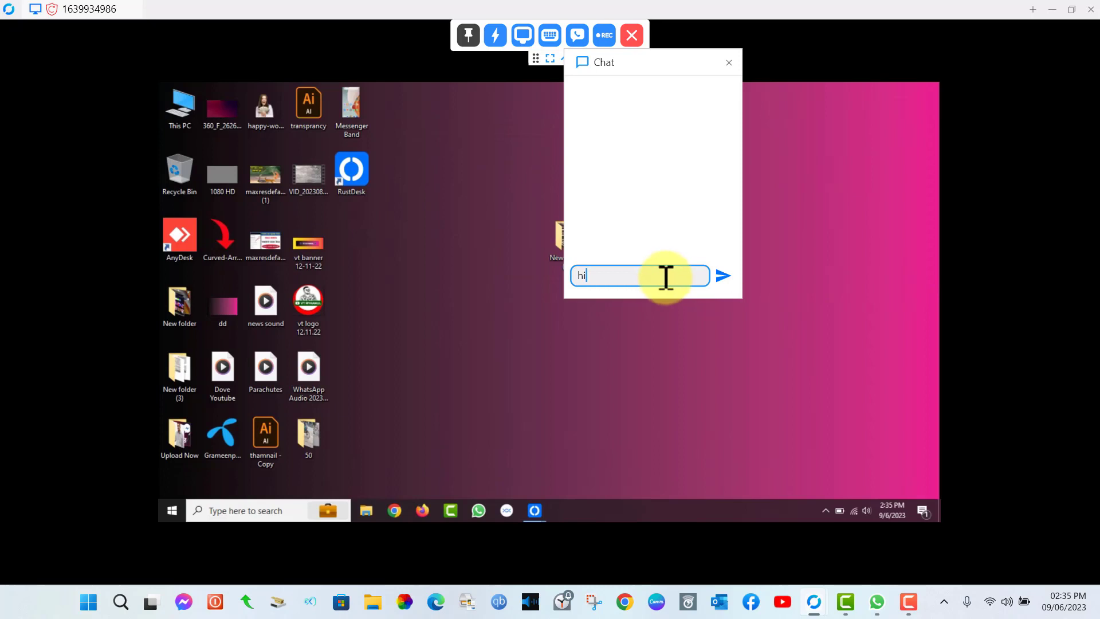
left_click(725, 277)
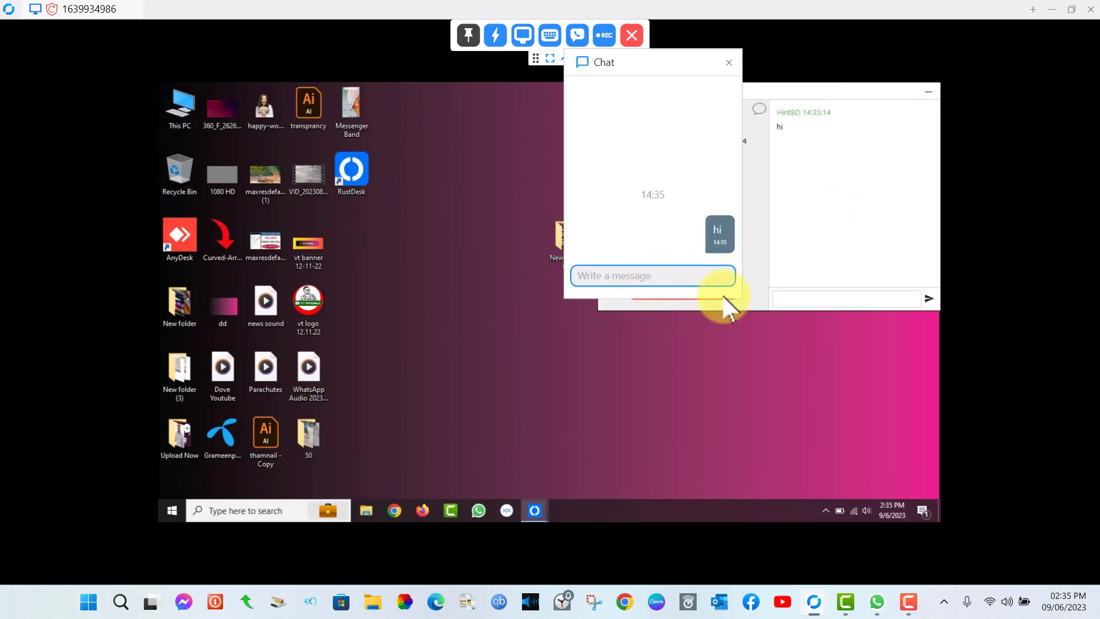
left_click(810, 386)
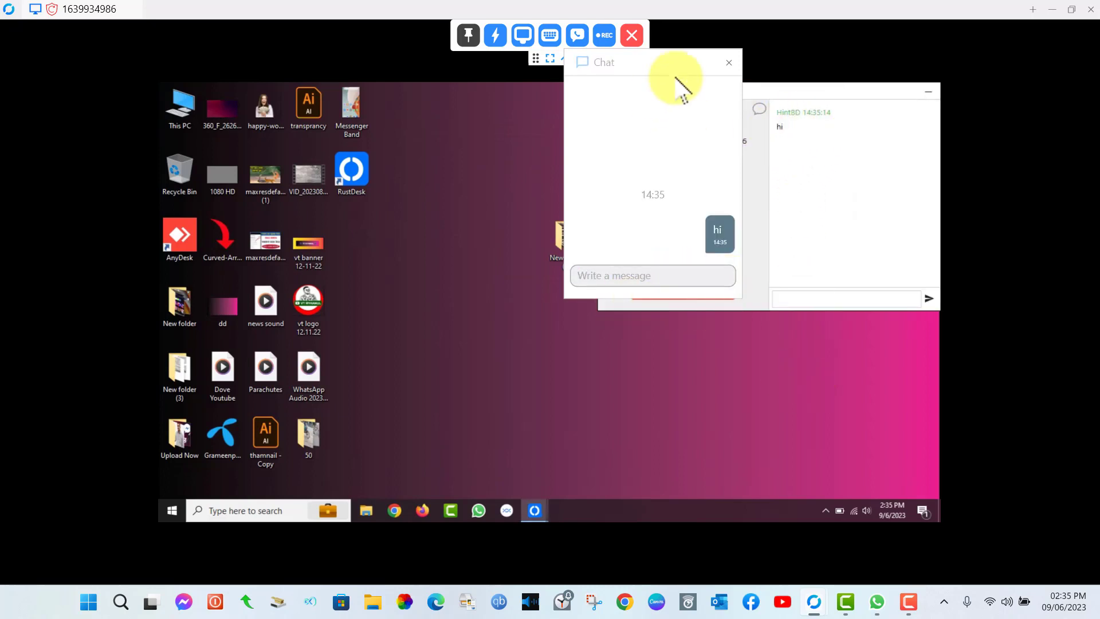
left_click(729, 62)
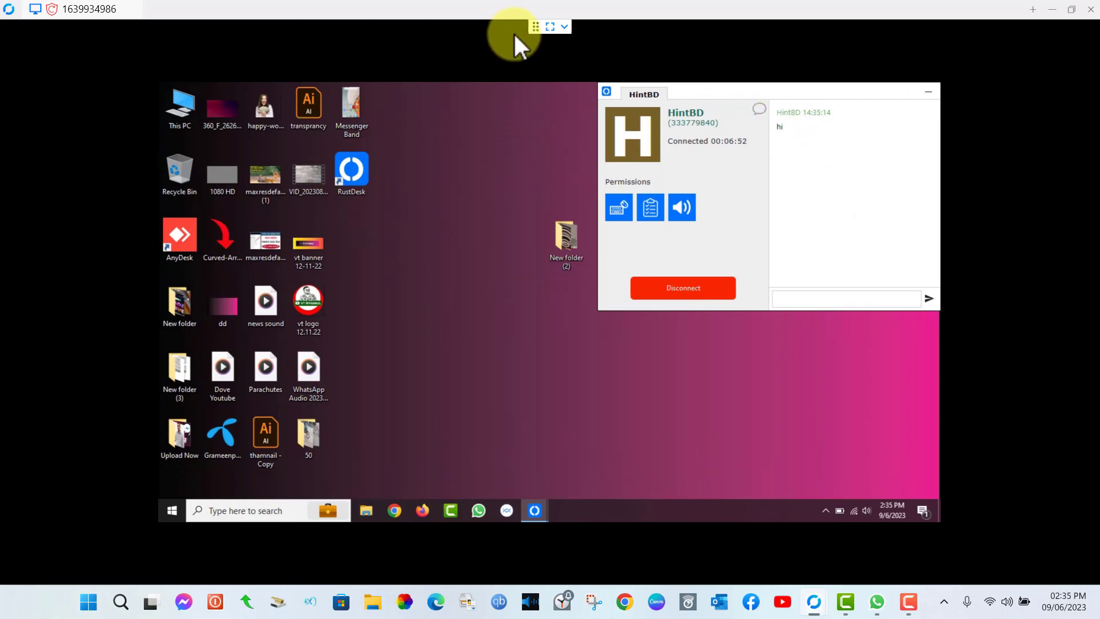
Open a file transfer session with the remote computer, entering the RustDesk password to verify access.
left_click(565, 28)
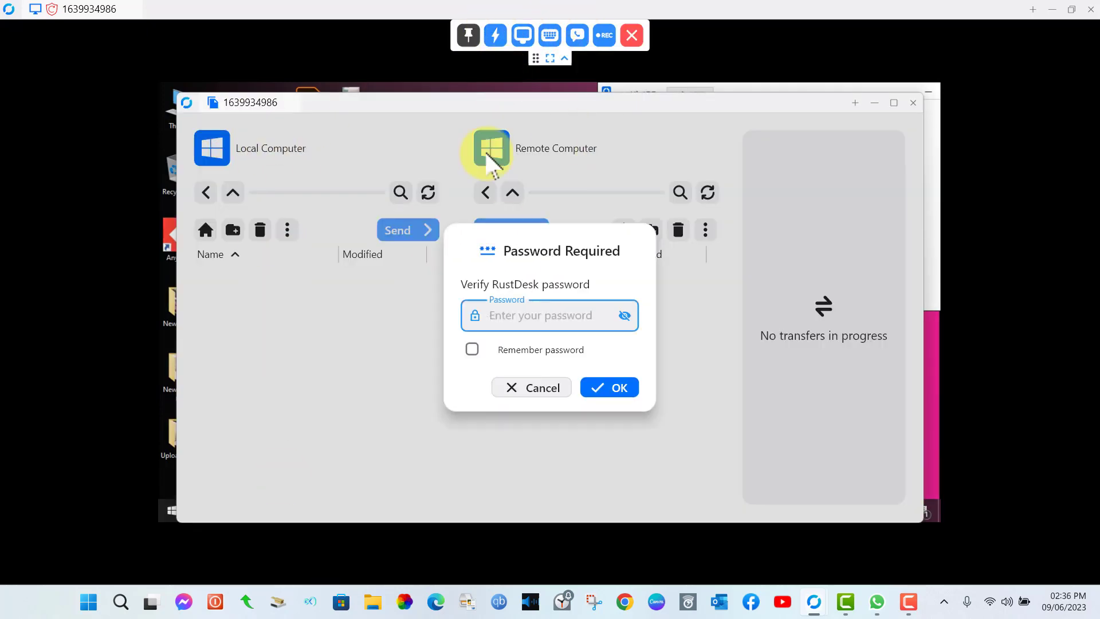
type("•")
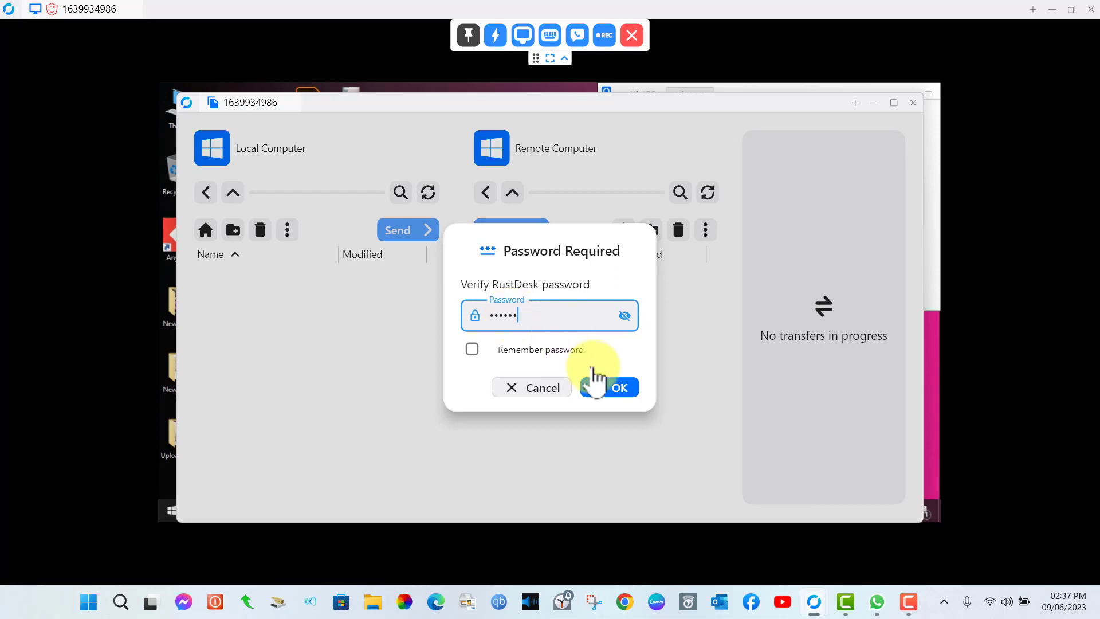
left_click(616, 388)
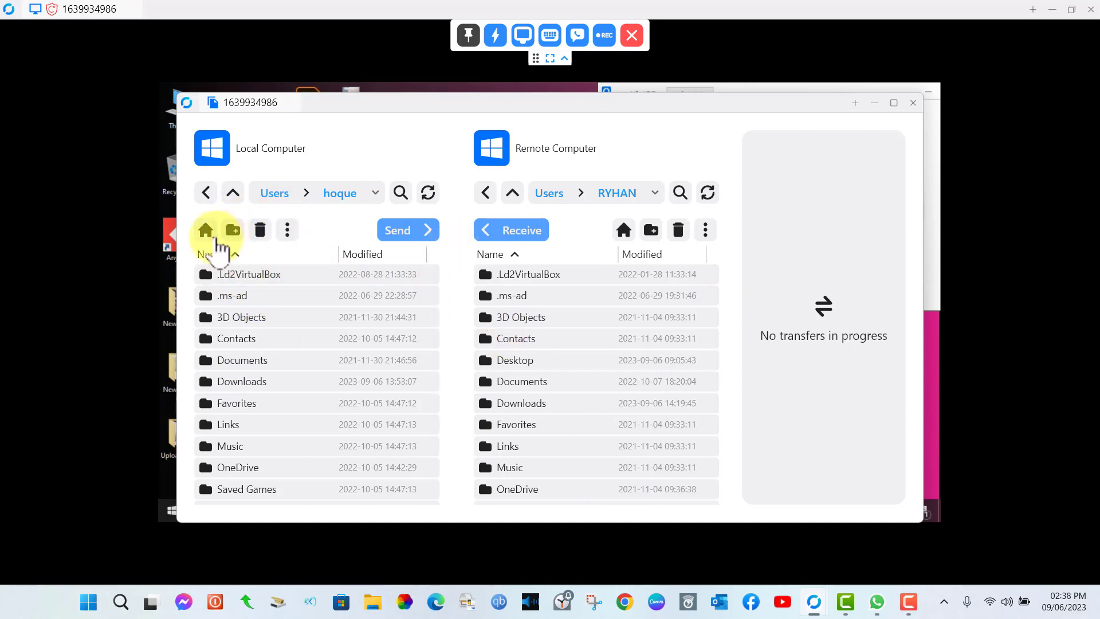
Look through the local computer's user folders in the file transfer window and select the Downloads folder.
scroll(257, 290, "down", 2)
scroll(252, 286, "up", 2)
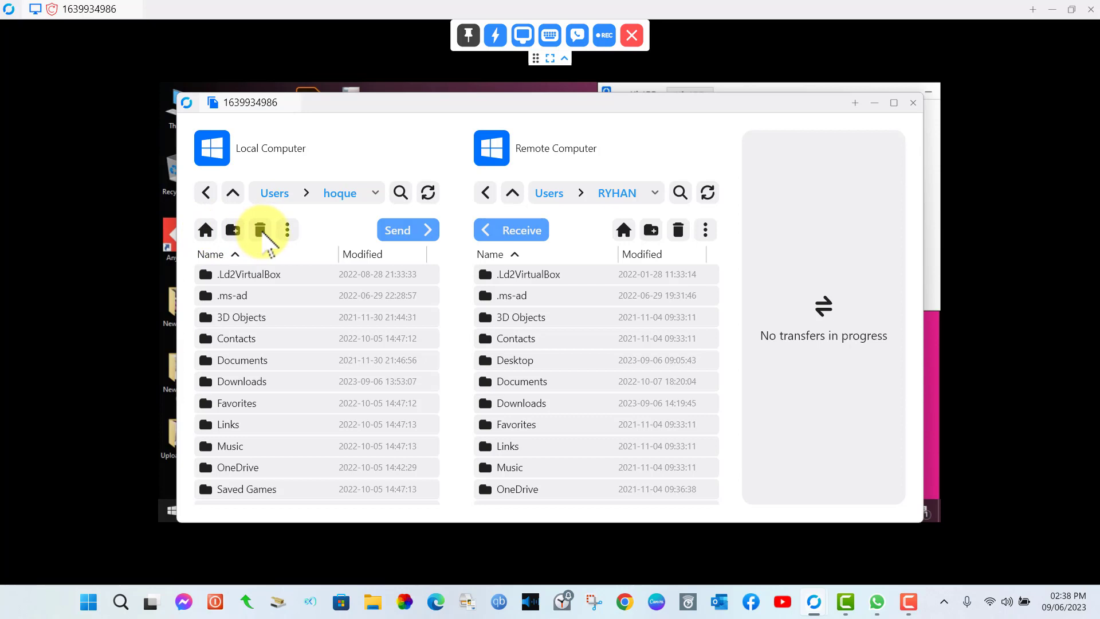
scroll(378, 324, "down", 2)
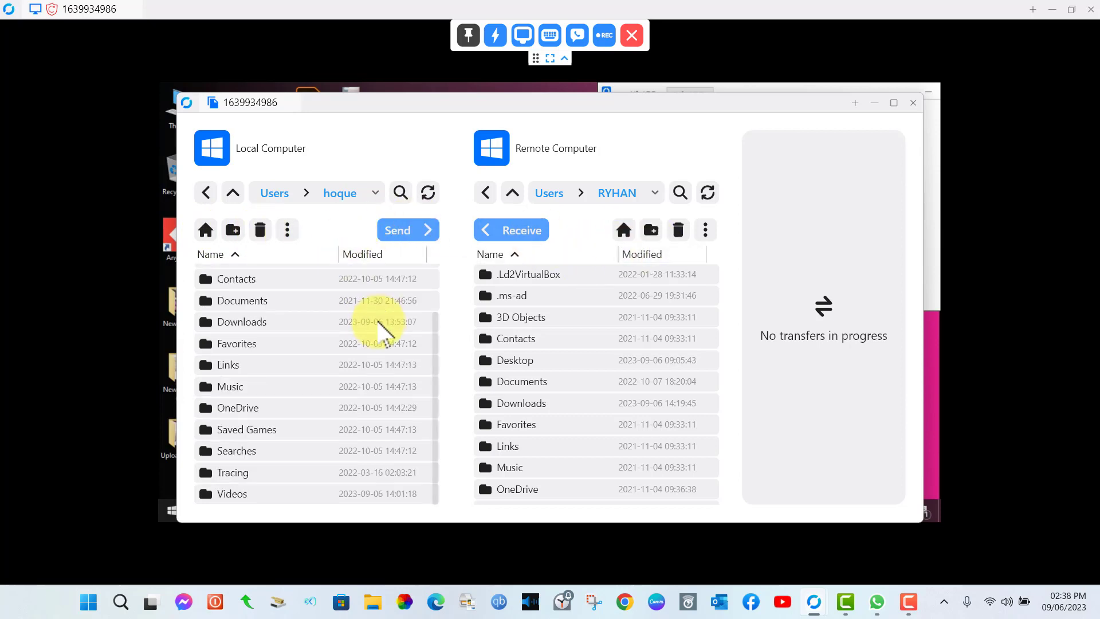
scroll(379, 322, "up", 2)
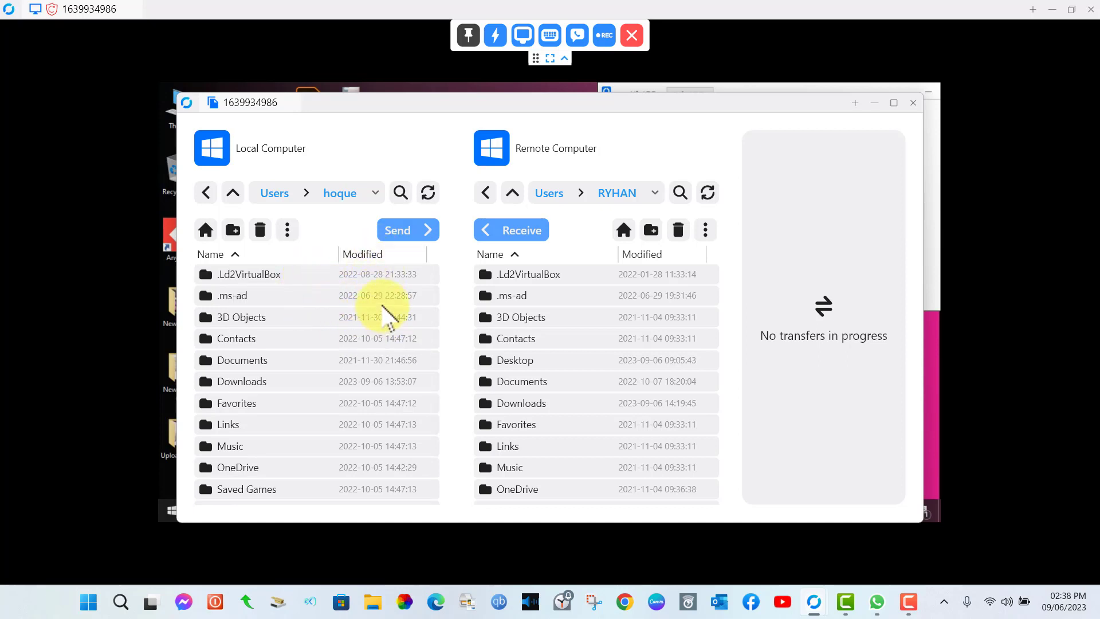
scroll(372, 382, "down", 1)
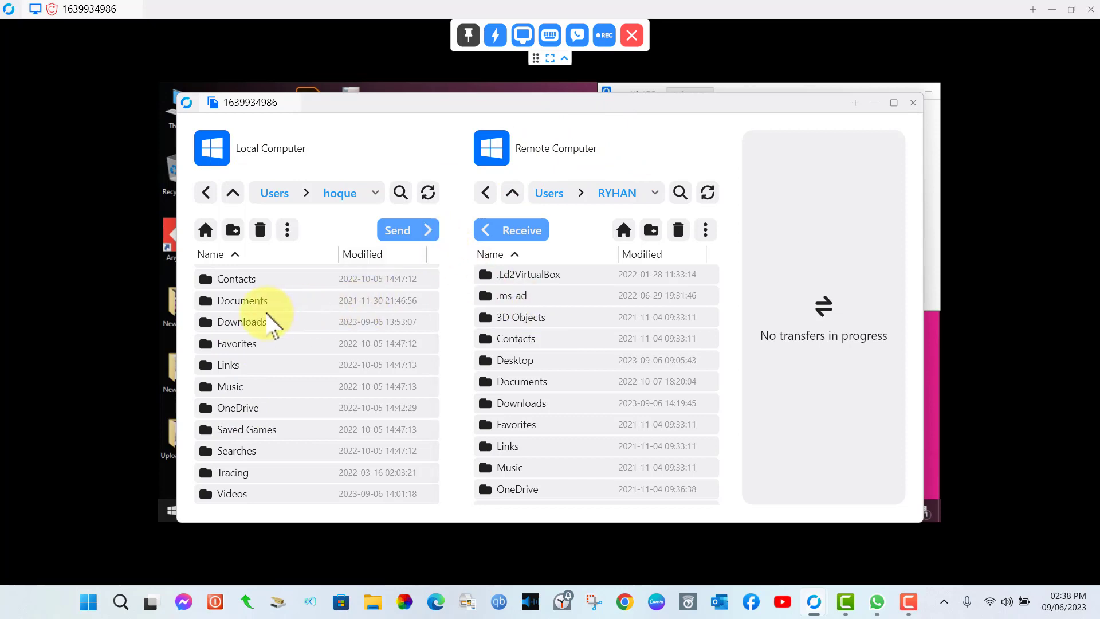
left_click(265, 319)
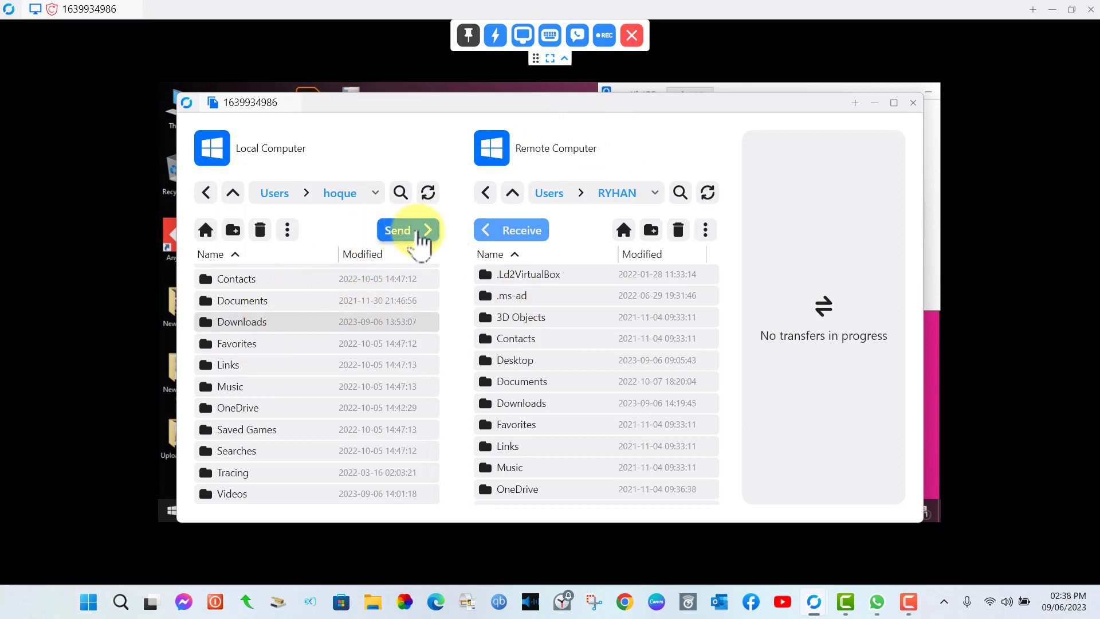